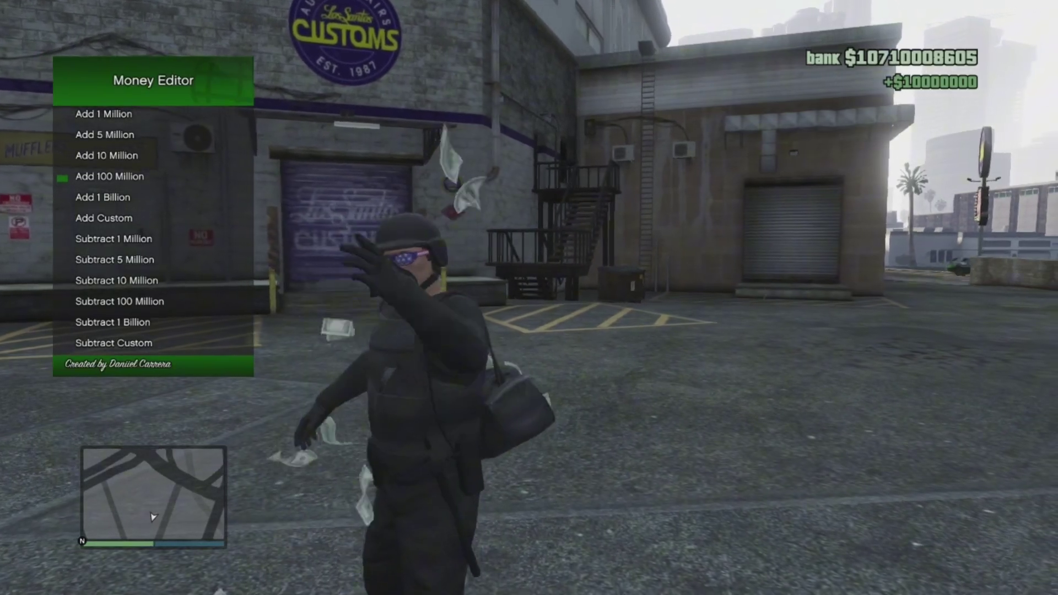
Add several amounts of 5 million and 10 million to the bank balance with the Money Editor, and return to the recovery menu
{"action": "key", "text": "Up"}
{"action": "key", "text": "Return"}
{"action": "key", "text": "Up"}
{"action": "key", "text": "Return"}
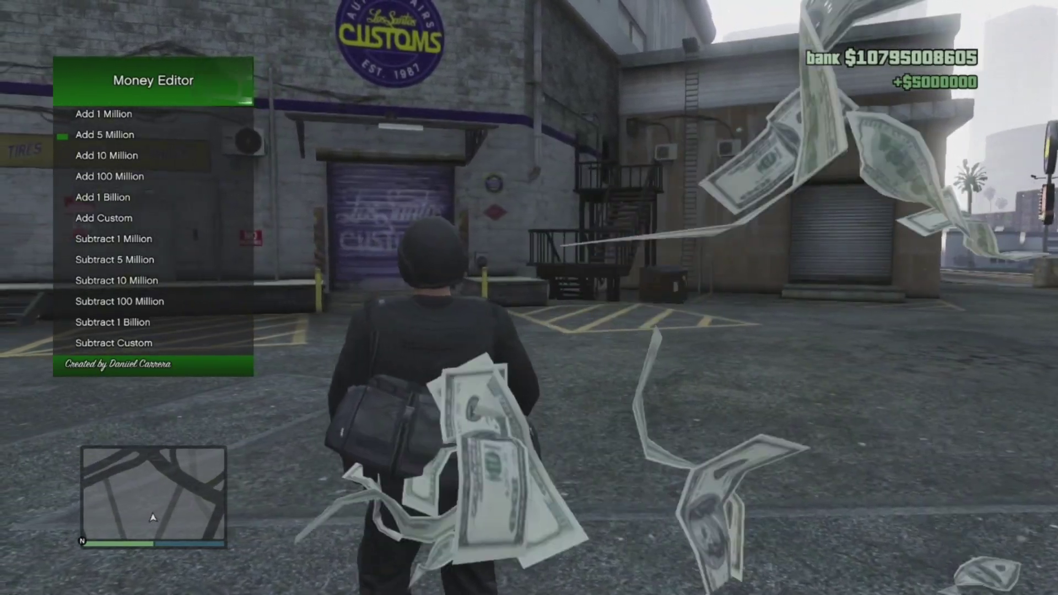
{"action": "key", "text": "Return"}
{"action": "key", "text": "Return"}
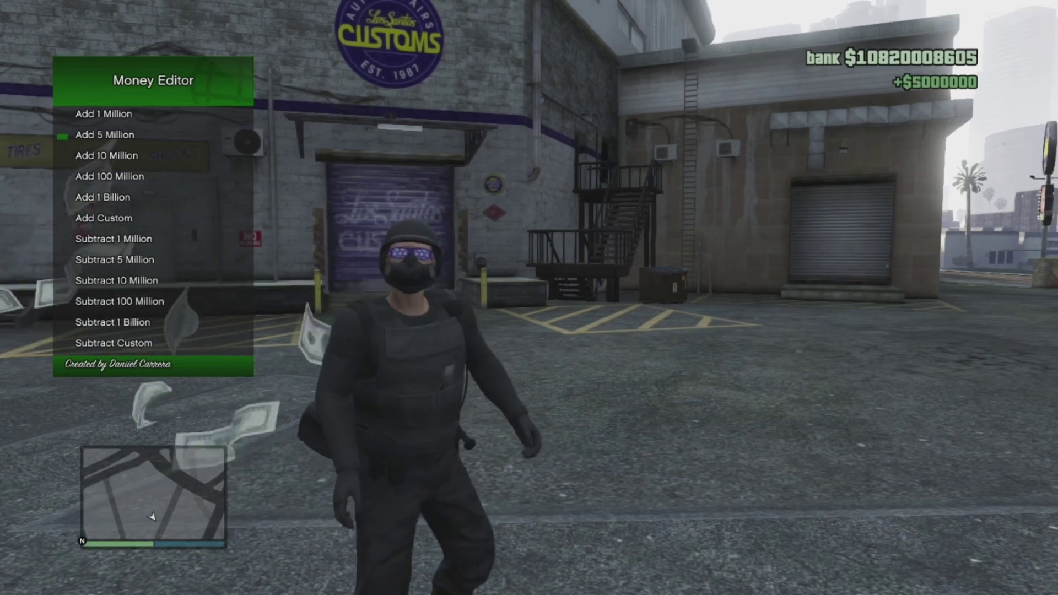
{"action": "key", "text": "Down"}
{"action": "key", "text": "Return"}
{"action": "key", "text": "Return"}
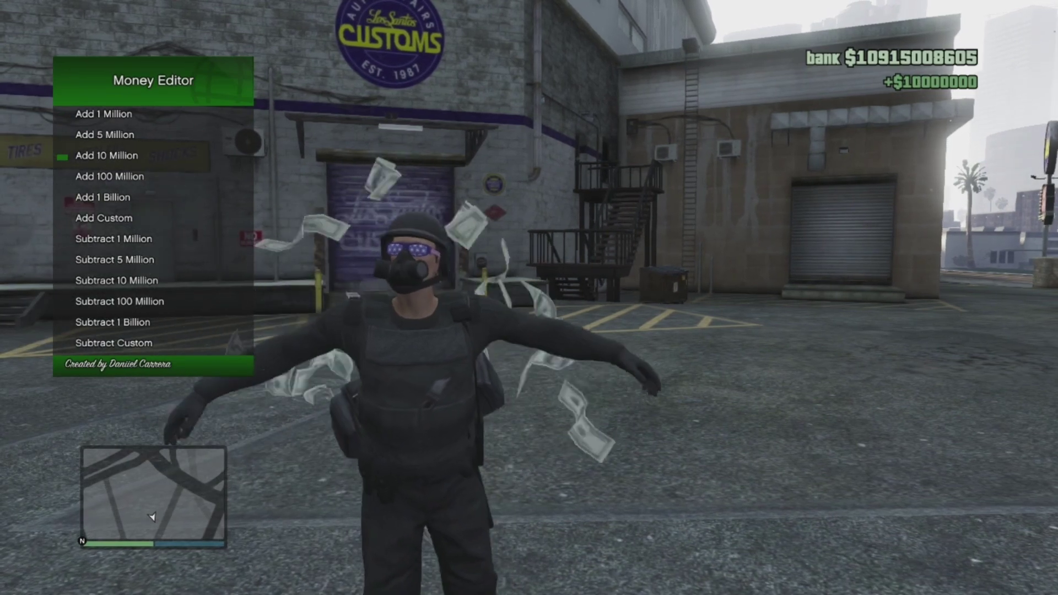
{"action": "key", "text": "BackSpace"}
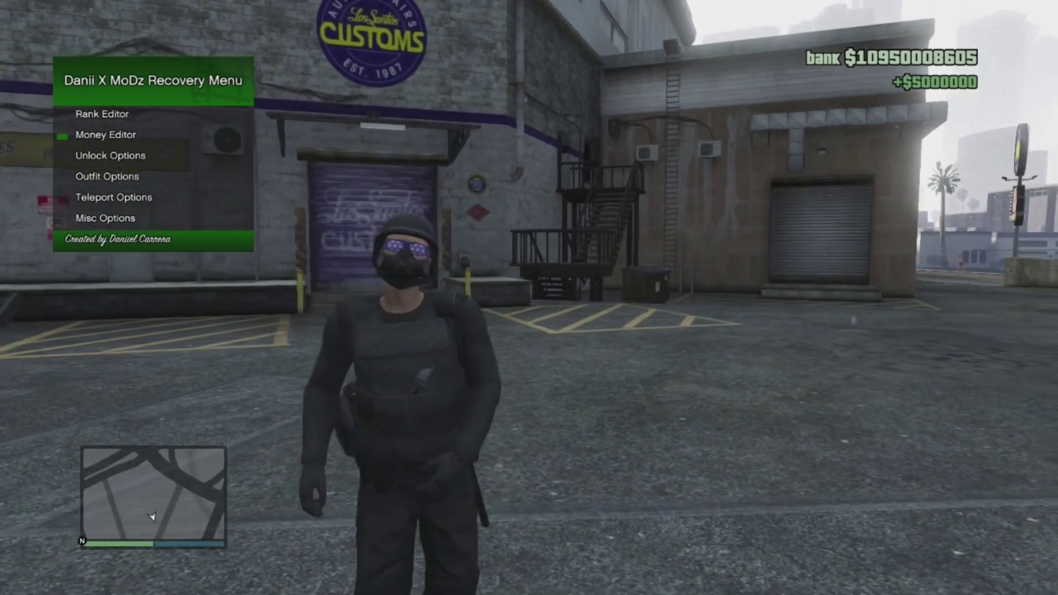
{"action": "key", "text": "Down"}
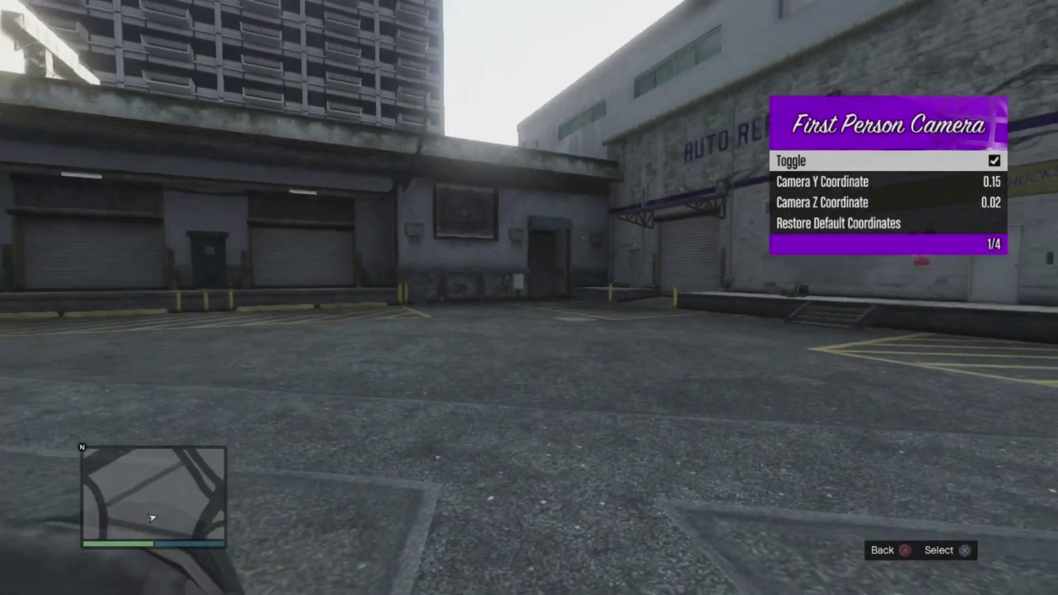
{"action": "key", "text": "BackSpace"}
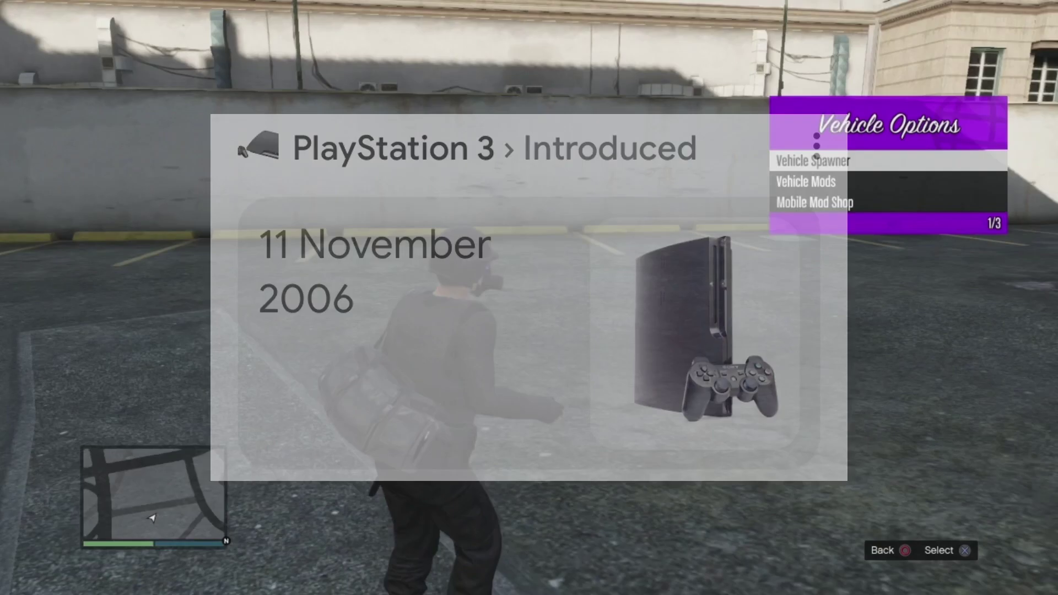
{"action": "key", "text": "Return"}
{"action": "key", "text": "Return"}
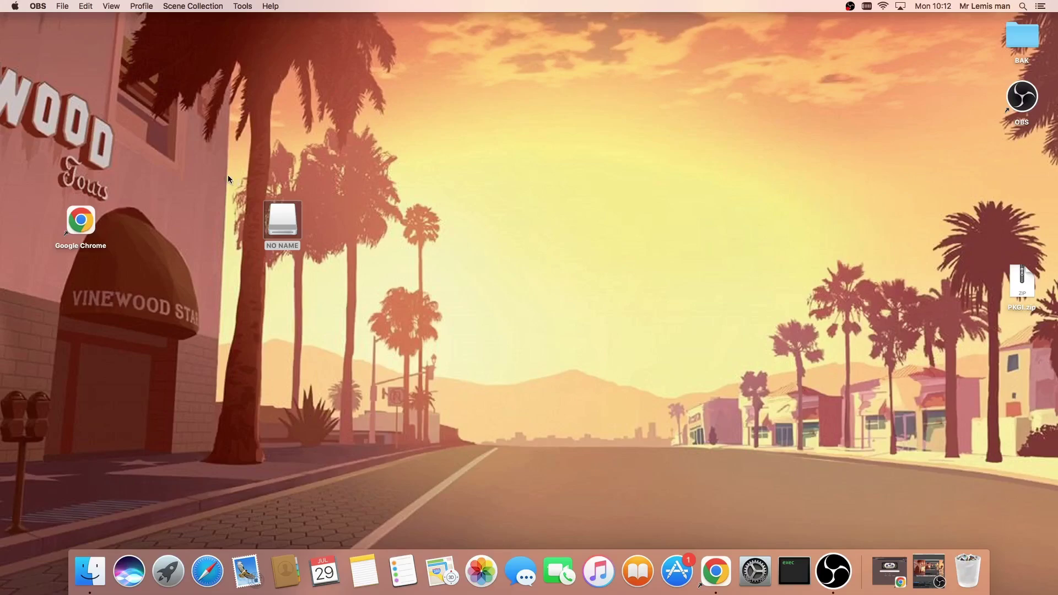
Open the NO NAME USB drive to check its contents and minimise its window
{"action": "mouse_move", "coordinate": [232, 177]}
{"action": "left_mouse_down"}
{"action": "mouse_move", "coordinate": [300, 250]}
{"action": "mouse_move", "coordinate": [356, 262]}
{"action": "mouse_move", "coordinate": [248, 206]}
{"action": "mouse_move", "coordinate": [304, 251]}
{"action": "mouse_move", "coordinate": [241, 196]}
{"action": "left_mouse_up"}
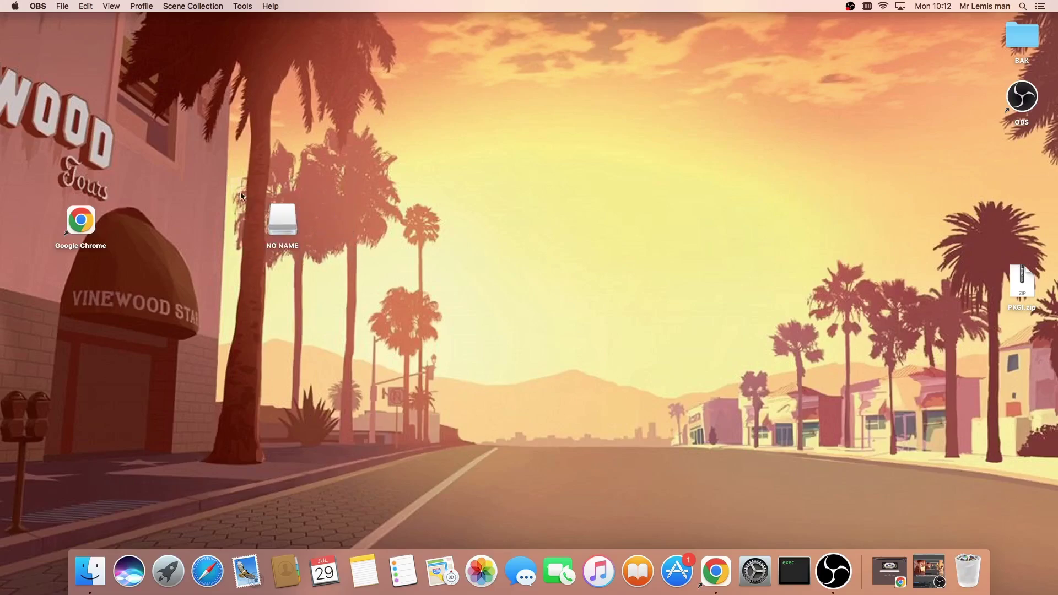
{"action": "double_click", "coordinate": [286, 232]}
{"action": "left_click_drag", "start_coordinate": [368, 98], "coordinate": [467, 95]}
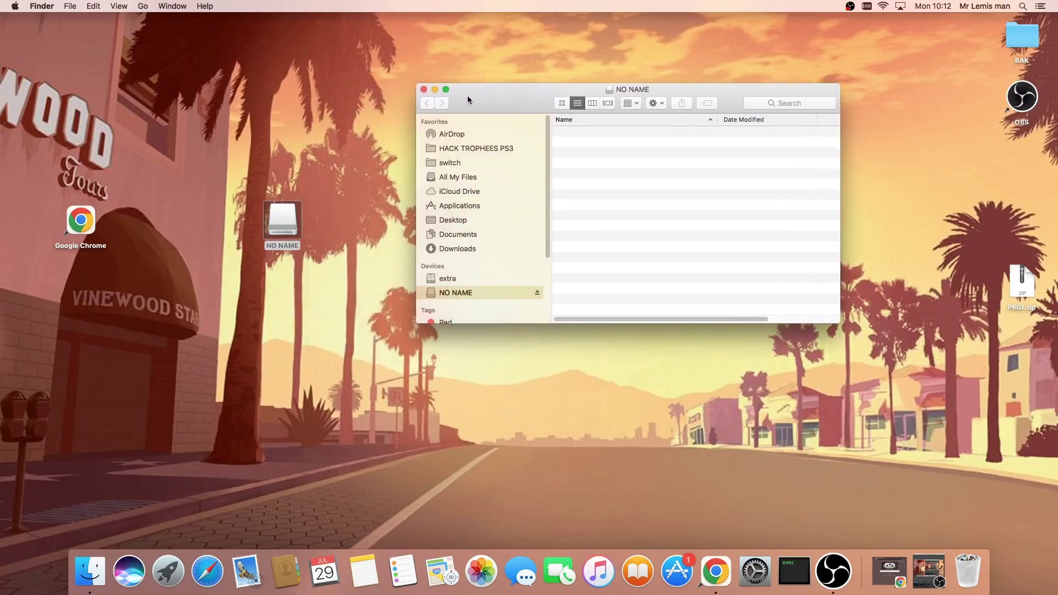
{"action": "left_click", "coordinate": [434, 89]}
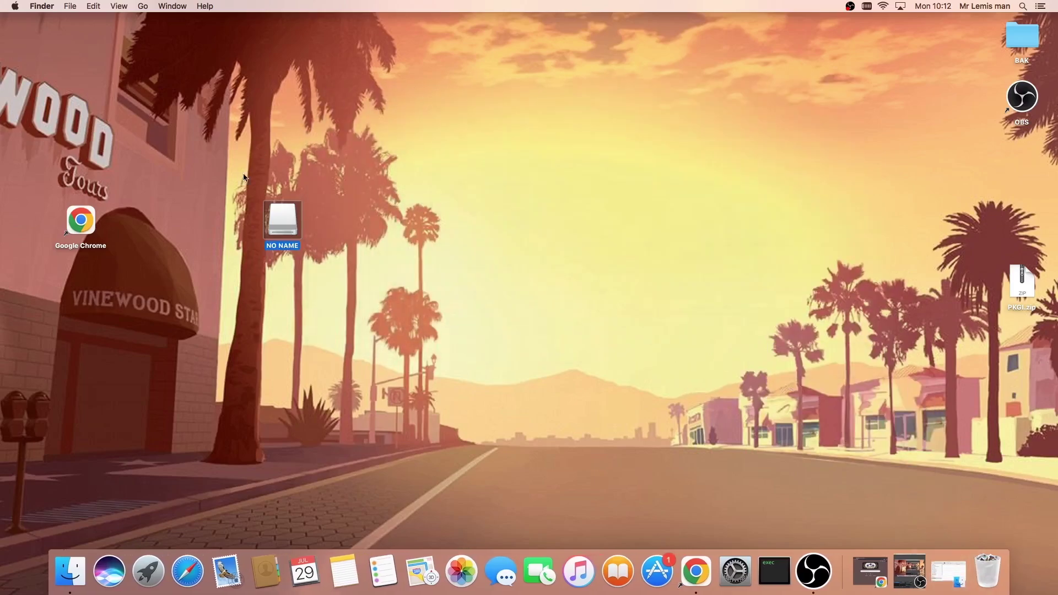
{"action": "left_click", "coordinate": [701, 575]}
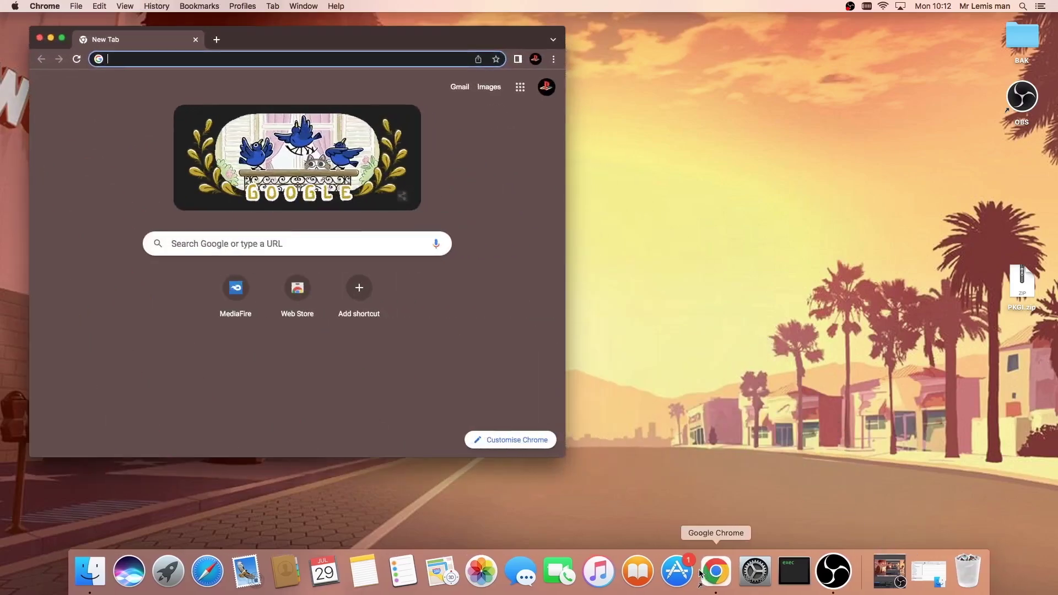
{"action": "type", "text": "https://www.mediafire.com/file/97zlxwrhycbbqtw/PKGI.zip/file"}
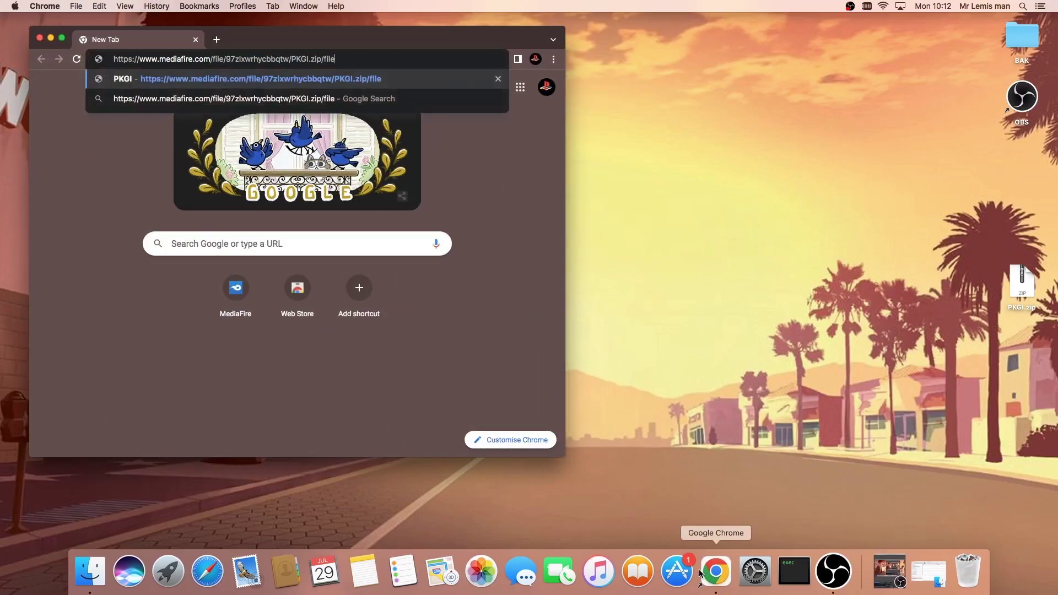
{"action": "key", "text": "Return"}
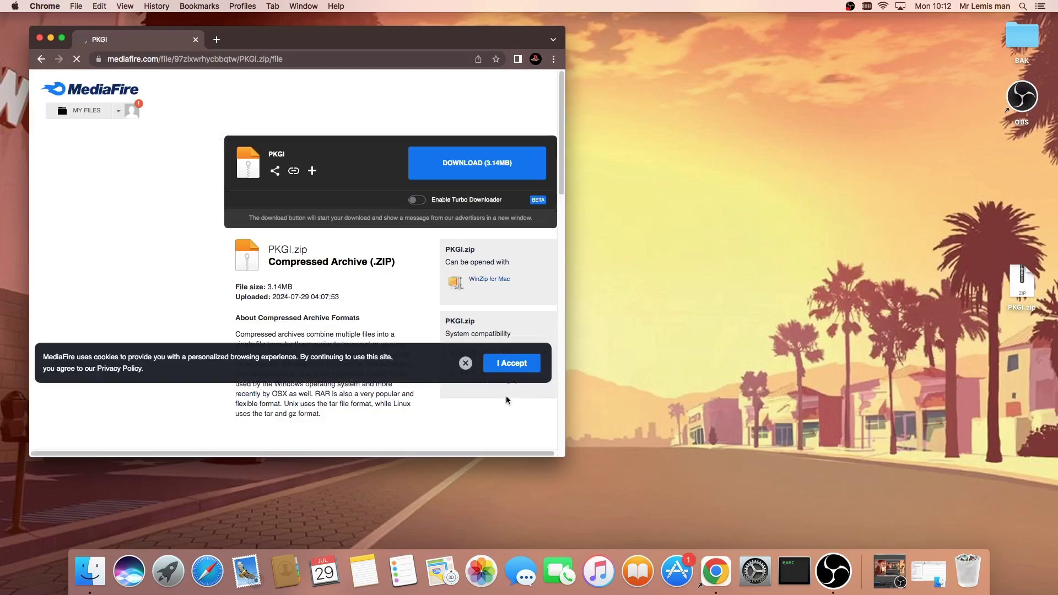
{"action": "left_click", "coordinate": [464, 157]}
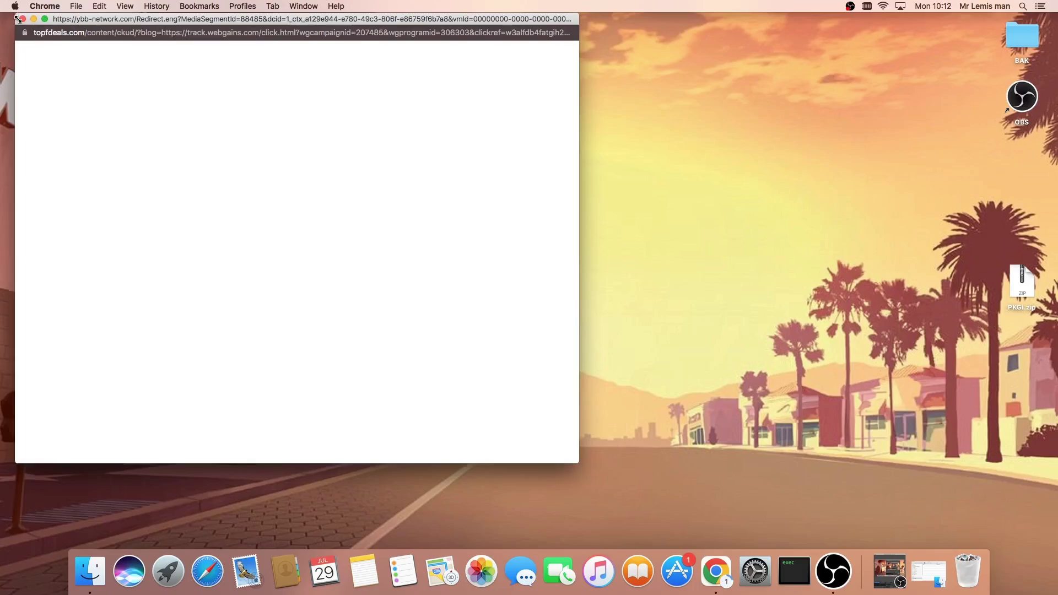
{"action": "left_click", "coordinate": [23, 19]}
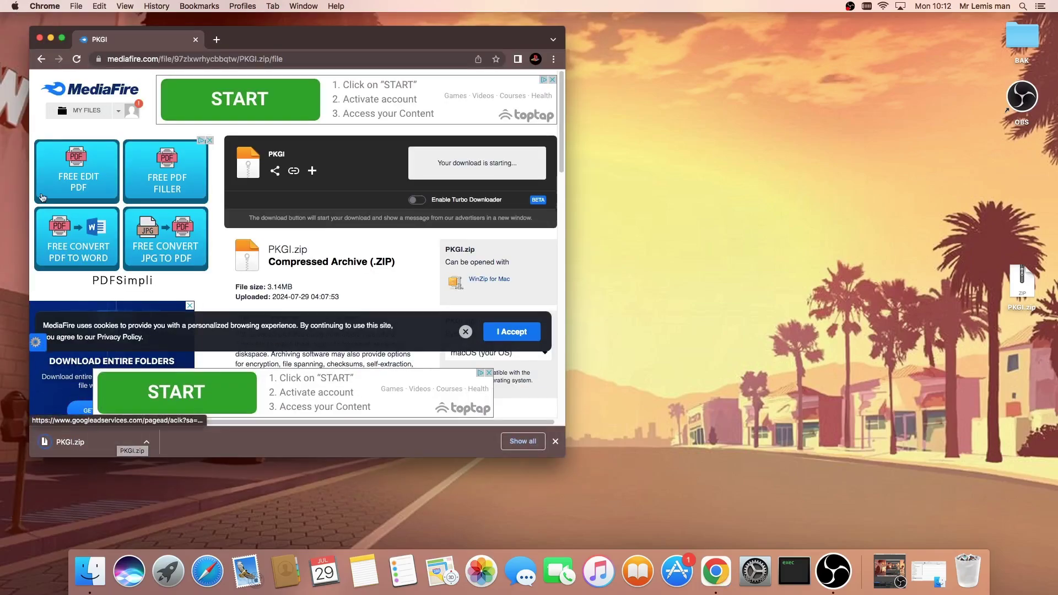
{"action": "left_click", "coordinate": [39, 38]}
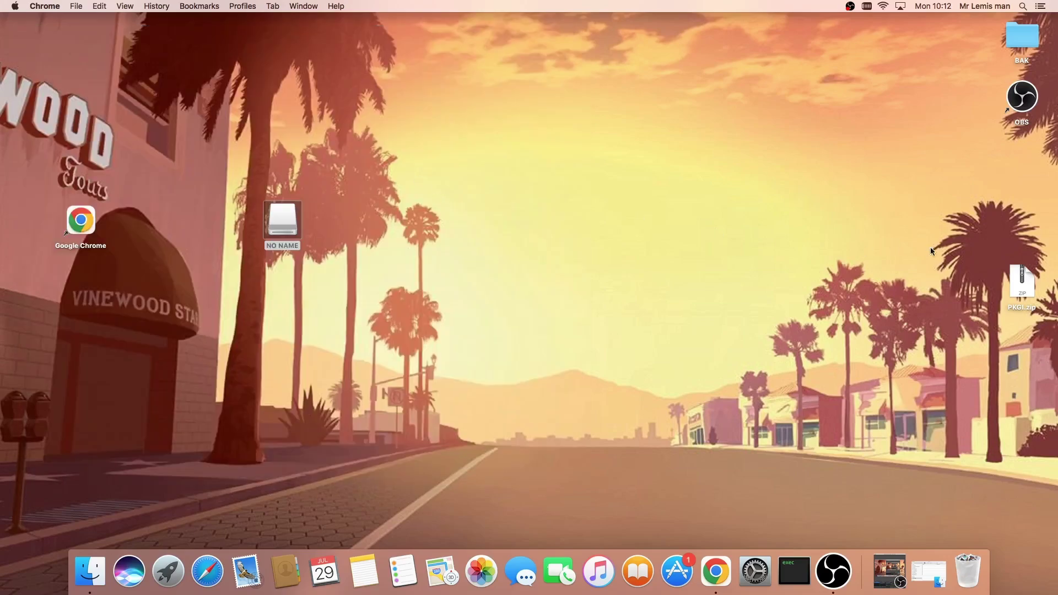
Move PKGI.zip beside the NO NAME drive on the desktop, extract it and open the resulting PKGI folder
{"action": "left_click_drag", "start_coordinate": [1021, 285], "coordinate": [646, 104]}
{"action": "left_click_drag", "start_coordinate": [438, 184], "coordinate": [419, 203]}
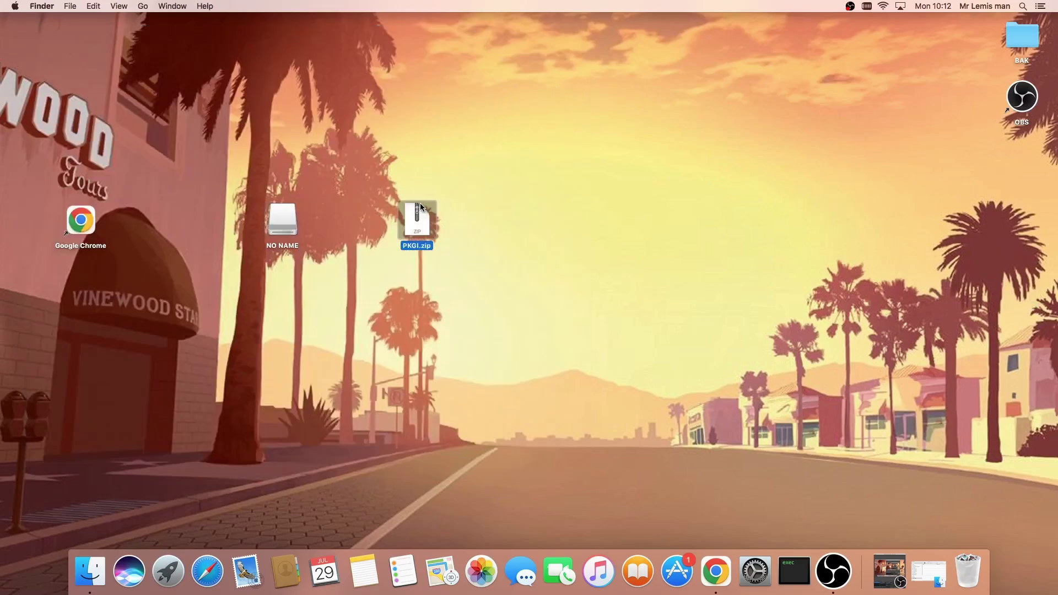
{"action": "mouse_move", "coordinate": [368, 178]}
{"action": "left_mouse_down"}
{"action": "mouse_move", "coordinate": [501, 269]}
{"action": "mouse_move", "coordinate": [460, 225]}
{"action": "mouse_move", "coordinate": [377, 183]}
{"action": "left_mouse_up"}
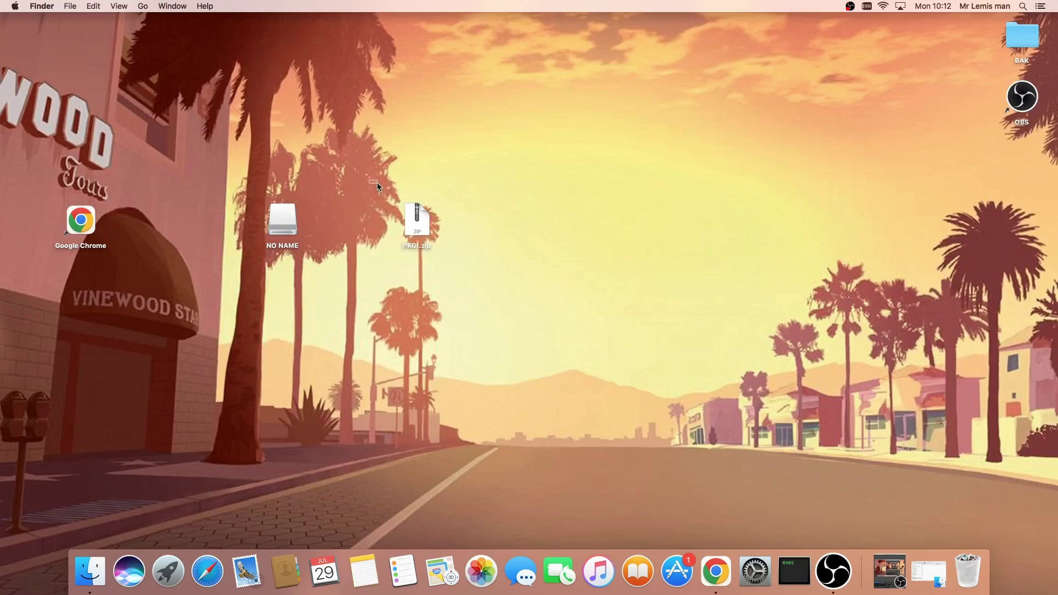
{"action": "double_click", "coordinate": [418, 222]}
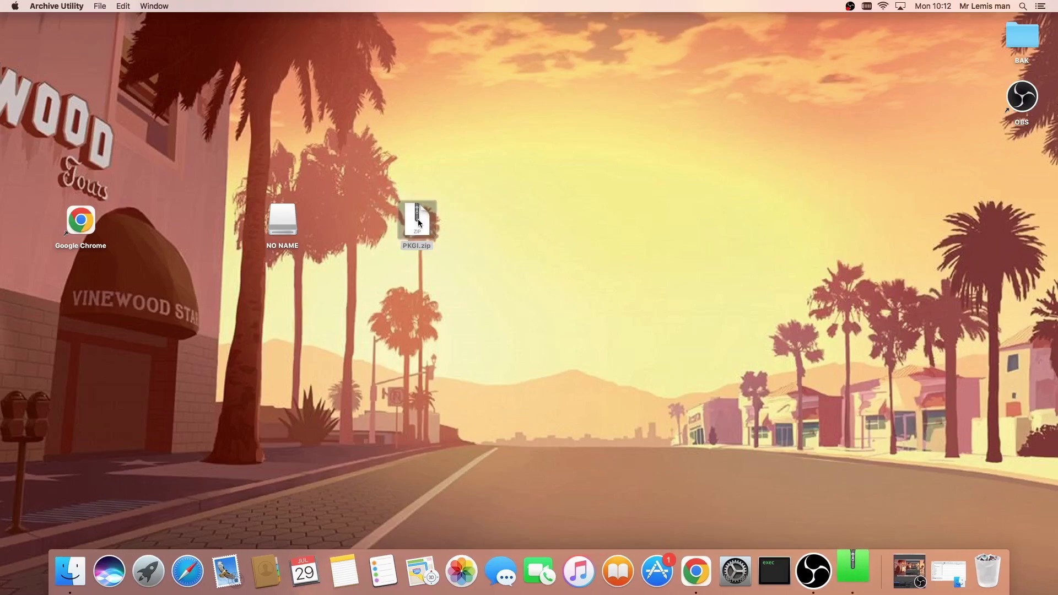
{"action": "left_click_drag", "start_coordinate": [425, 227], "coordinate": [332, 160]}
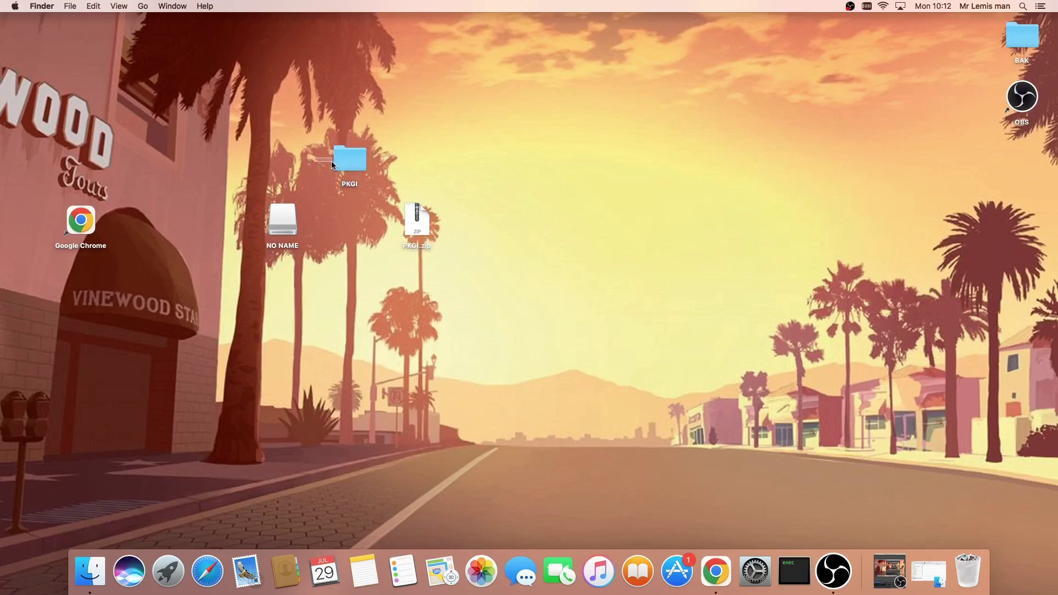
{"action": "double_click", "coordinate": [351, 160]}
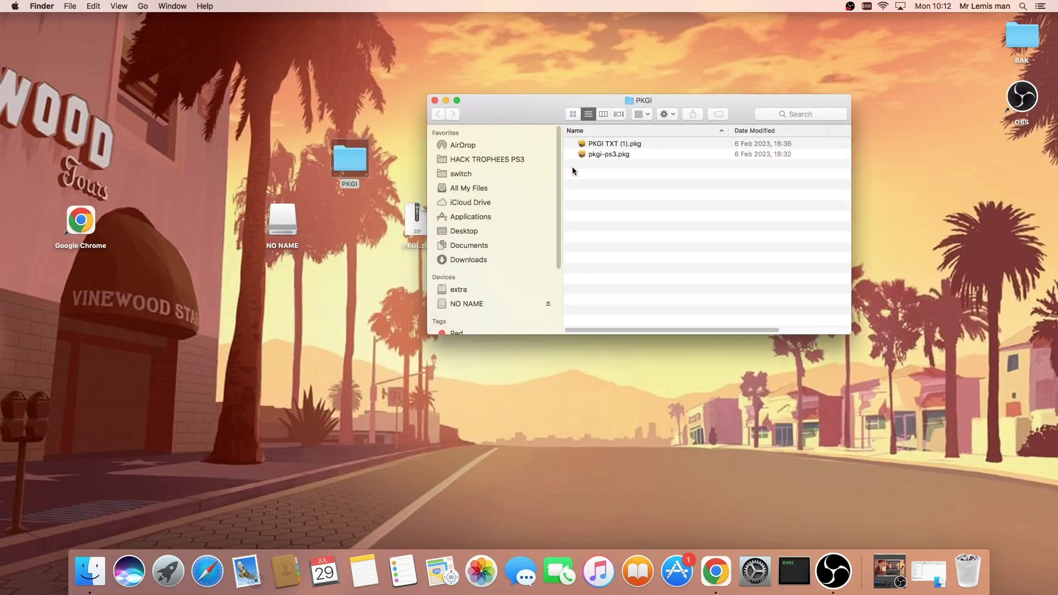
Copy PKGI TXT (1).pkg and pkgi-ps3.pkg from the PKGI folder to the NO NAME drive
{"action": "mouse_move", "coordinate": [590, 170]}
{"action": "left_mouse_down"}
{"action": "mouse_move", "coordinate": [597, 144]}
{"action": "mouse_move", "coordinate": [602, 158]}
{"action": "left_mouse_up"}
{"action": "left_click", "coordinate": [600, 162]}
{"action": "left_click_drag", "start_coordinate": [601, 182], "coordinate": [273, 210]}
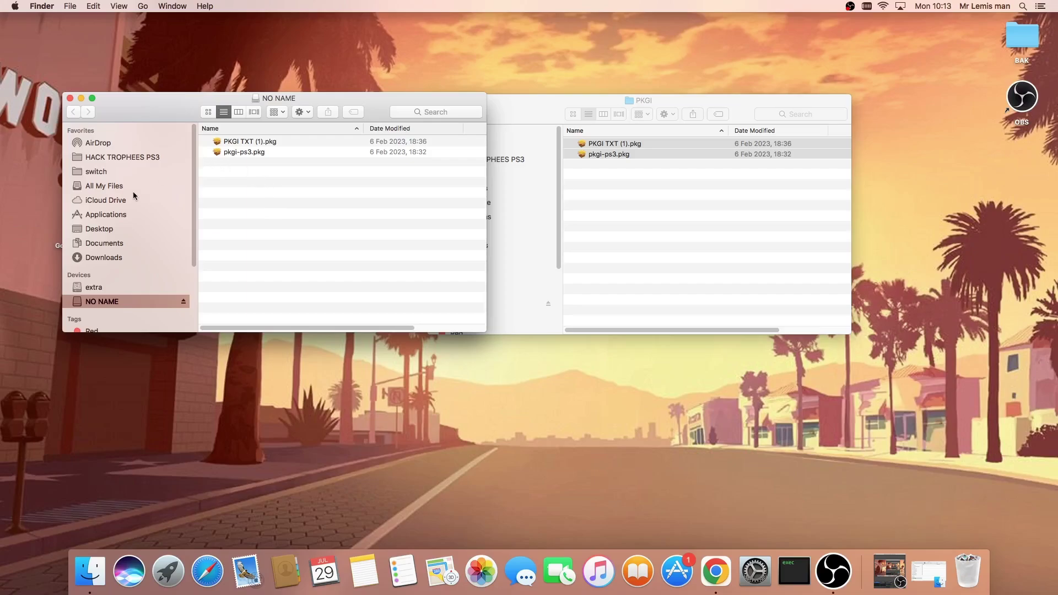
{"action": "right_click", "coordinate": [113, 303]}
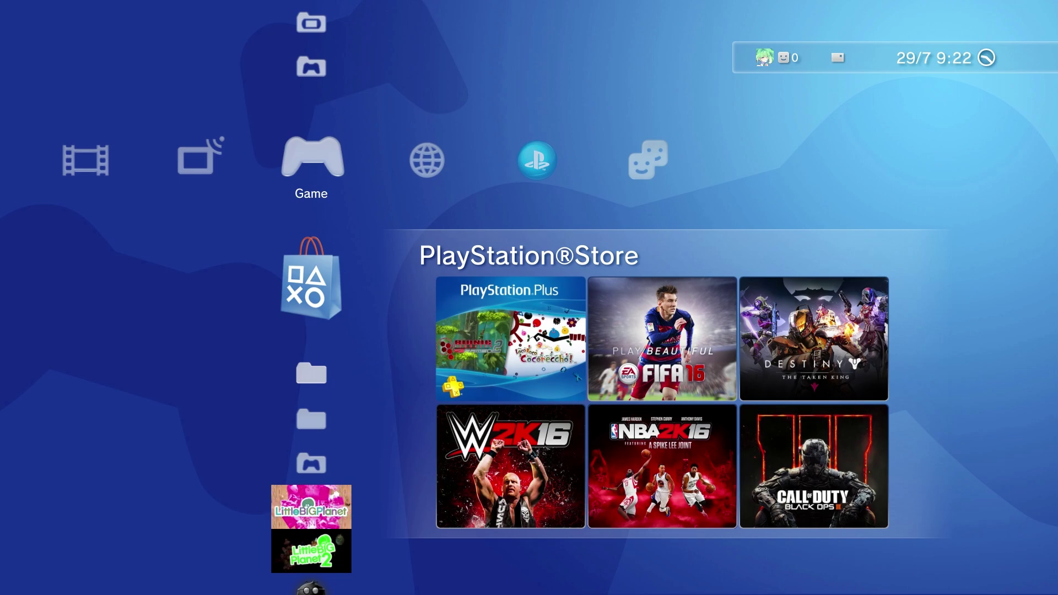
On the PS3, install pkgi-ps3.pkg from the Standard location of Install Package Files in Package Manager
{"action": "key", "text": "Down"}
{"action": "key", "text": "Down"}
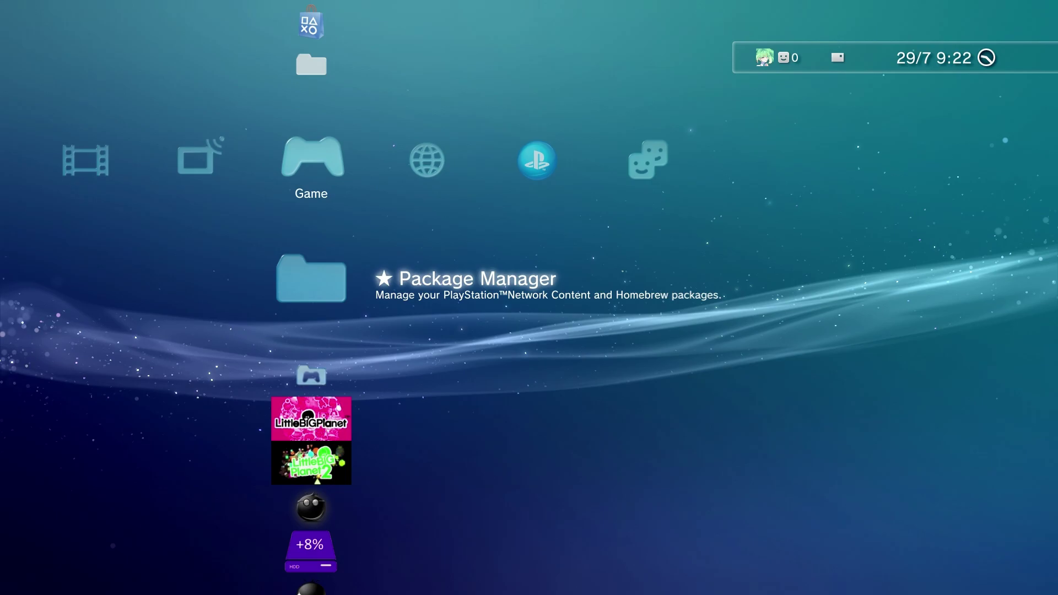
{"action": "key", "text": "Return"}
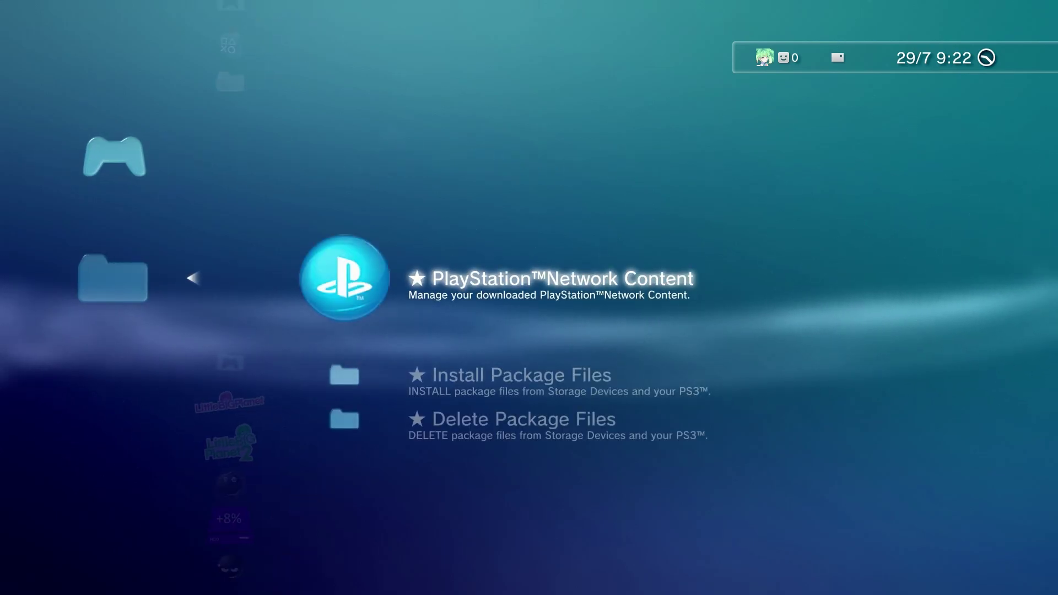
{"action": "key", "text": "Down"}
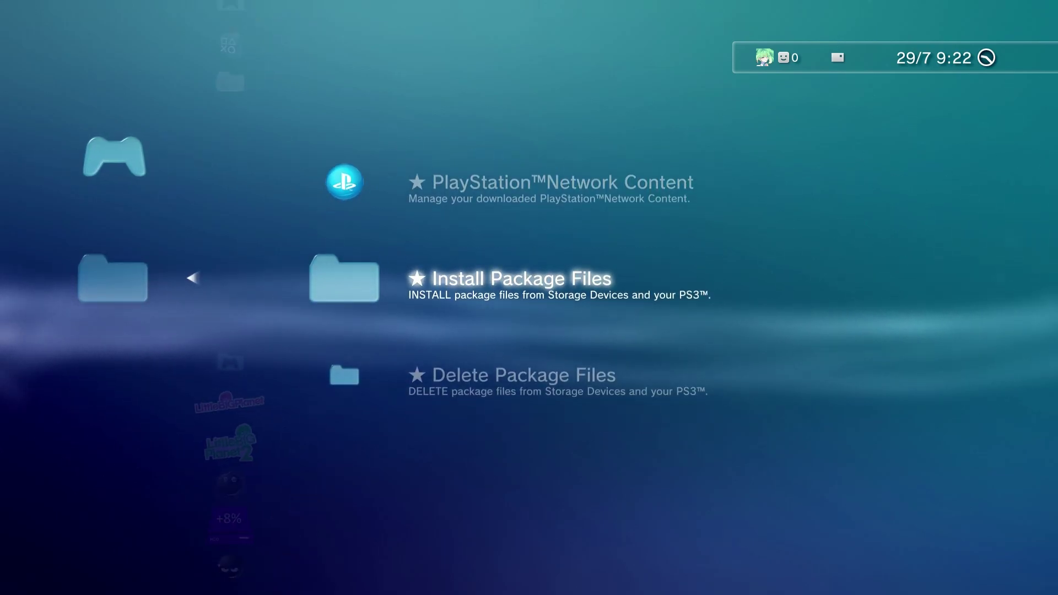
{"action": "key", "text": "Return"}
{"action": "key", "text": "Down"}
{"action": "key", "text": "Down"}
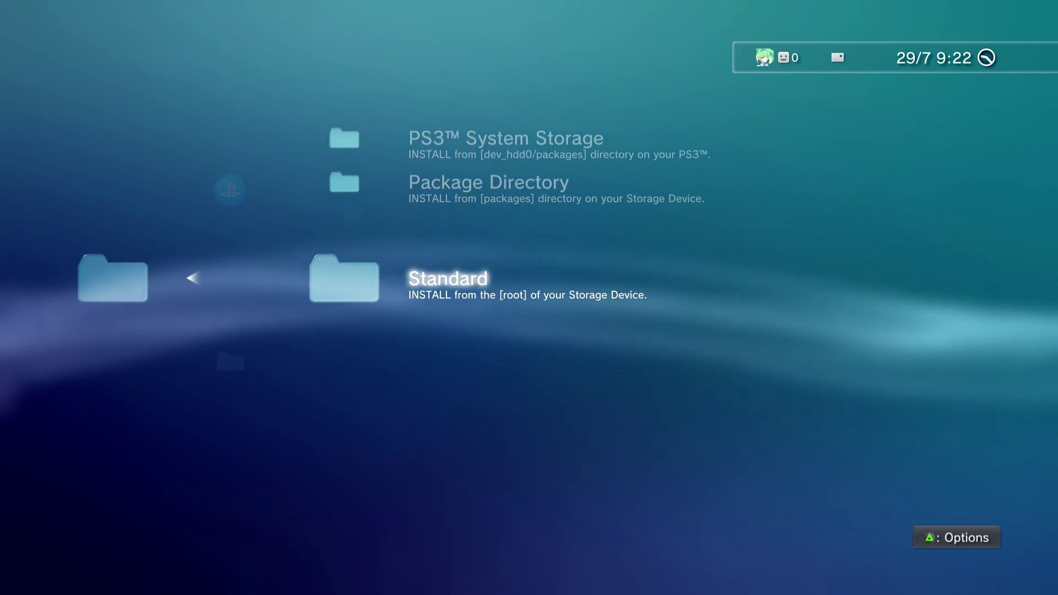
{"action": "key", "text": "Return"}
{"action": "key", "text": "Down"}
{"action": "key", "text": "Down"}
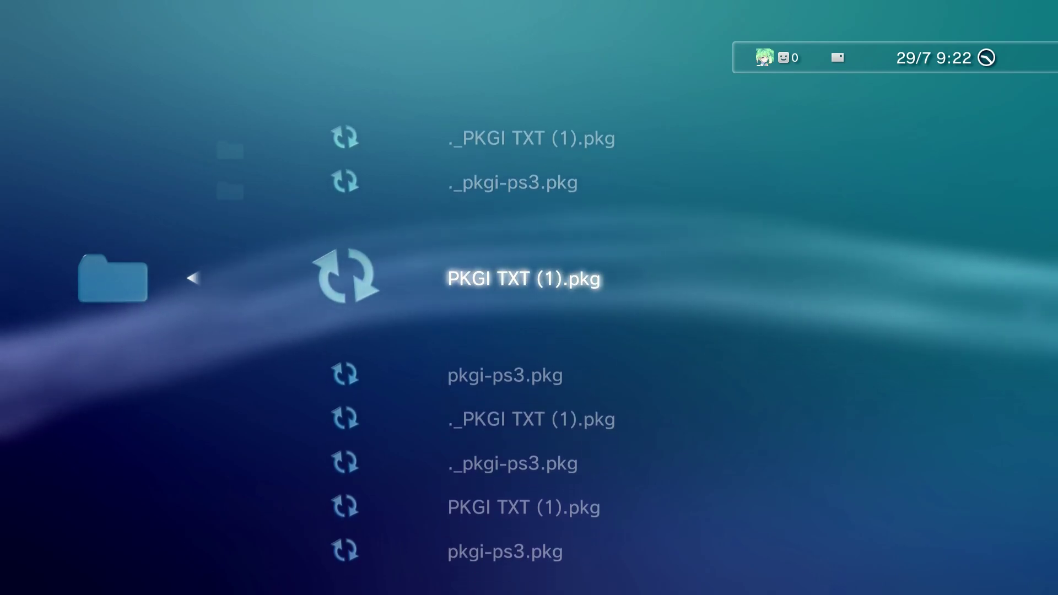
{"action": "key", "text": "Down"}
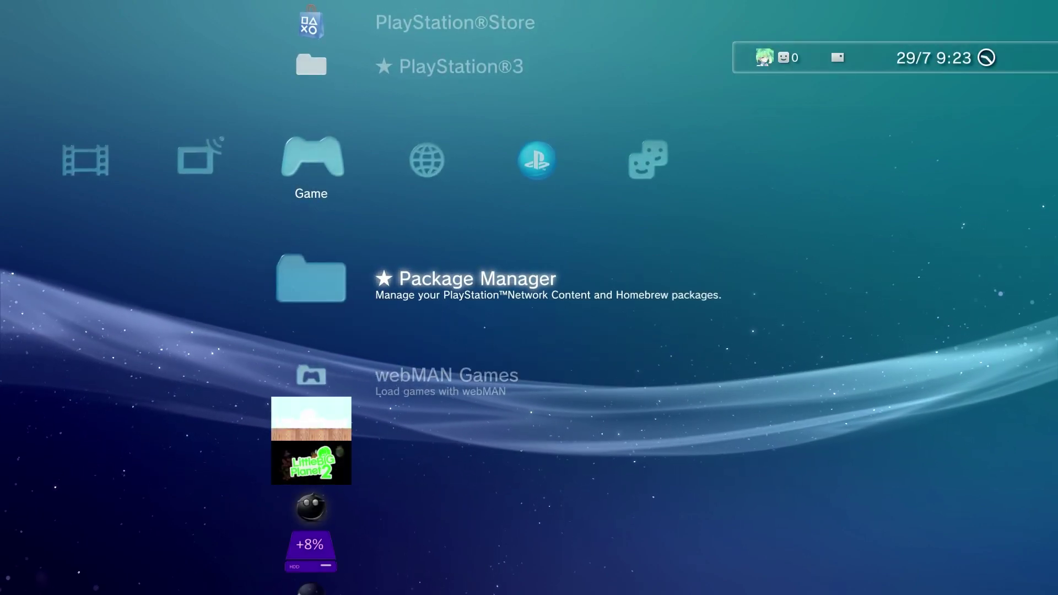
Install PKGI TXT (1).pkg from the storage device's root through Package Manager
{"action": "key", "text": "Return"}
{"action": "key", "text": "Down"}
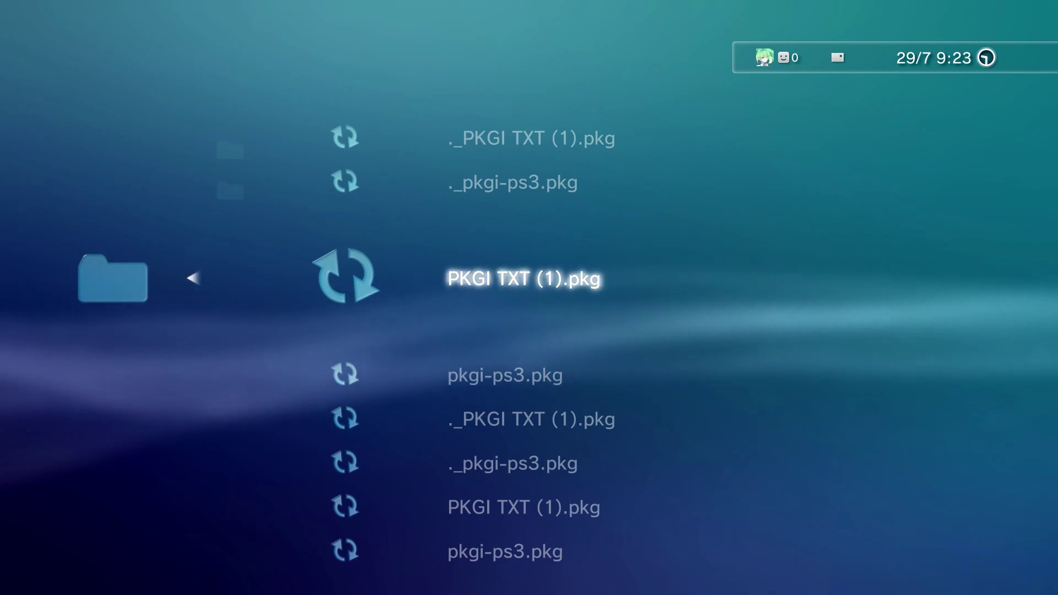
{"action": "key", "text": "Return"}
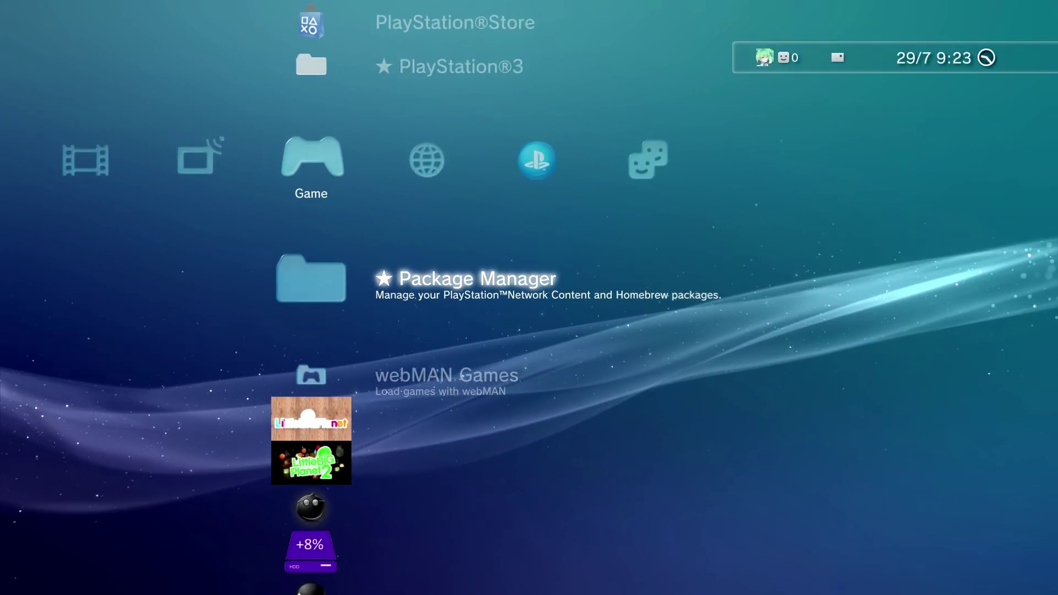
Launch PKGi PS3 from the Network category
{"action": "key", "text": "Right"}
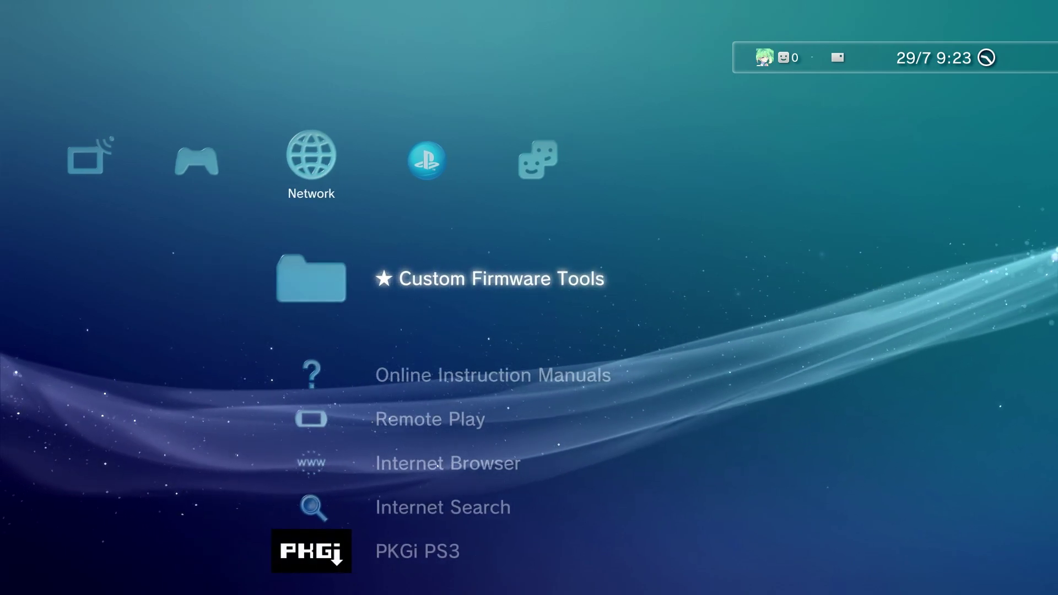
{"action": "key", "text": "Down"}
{"action": "key", "text": "Down"}
{"action": "key", "text": "Down"}
{"action": "key", "text": "Down"}
{"action": "key", "text": "Down"}
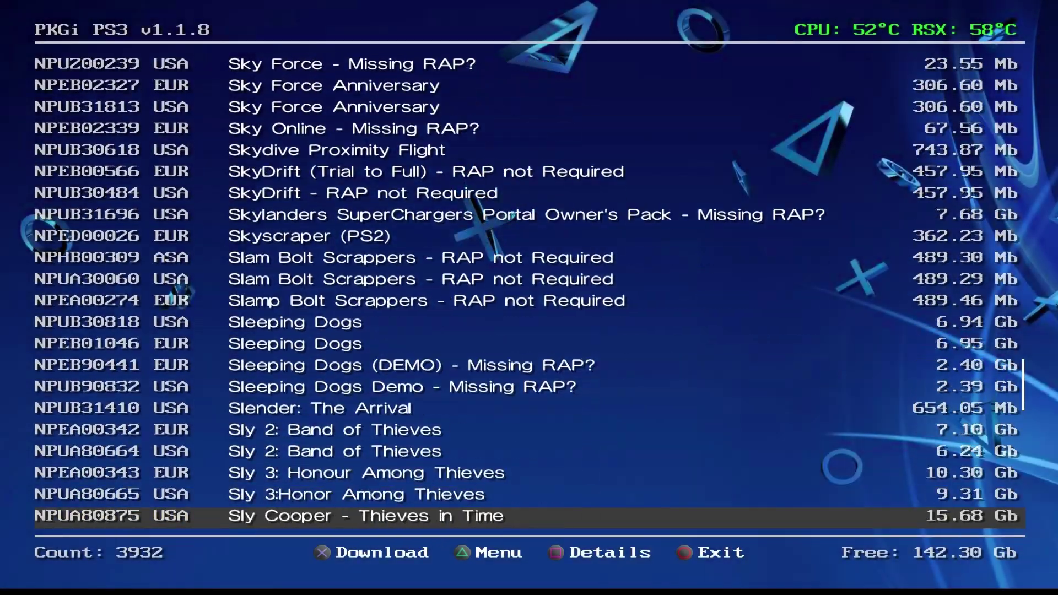
Browse the PKGi PS3 game list from the titles starting with S through to the Japanese titles
{"action": "key", "text": "Down"}
{"action": "key", "text": "Down"}
{"action": "key", "text": "Down"}
{"action": "key", "text": "Down"}
{"action": "key", "text": "Down"}
{"action": "key", "text": "Down"}
{"action": "key", "text": "Down"}
{"action": "key", "text": "Down"}
{"action": "key", "text": "Down"}
{"action": "key", "text": "Down"}
{"action": "key", "text": "Down"}
{"action": "key", "text": "Down"}
{"action": "key", "text": "Down"}
{"action": "key", "text": "Down"}
{"action": "key", "text": "Down"}
{"action": "key", "text": "Down"}
{"action": "key", "text": "Down"}
{"action": "key", "text": "Down"}
{"action": "key", "text": "Down"}
{"action": "key", "text": "Down"}
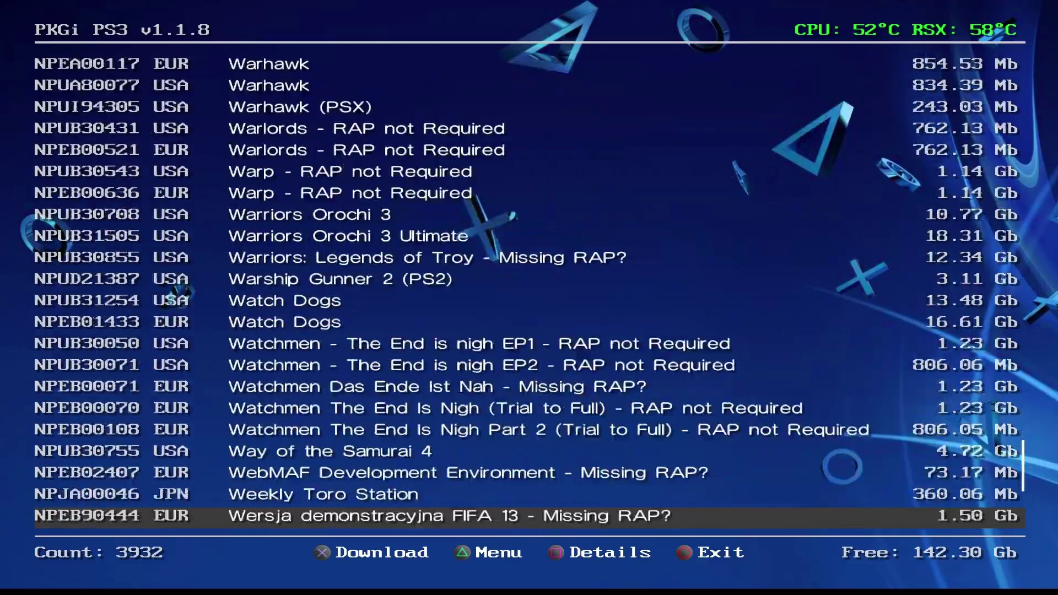
{"action": "key", "text": "Up"}
{"action": "key", "text": "Up"}
{"action": "key", "text": "Up"}
{"action": "key", "text": "Up"}
{"action": "key", "text": "Up"}
{"action": "key", "text": "Up"}
{"action": "key", "text": "Up"}
{"action": "key", "text": "Up"}
{"action": "key", "text": "Up"}
{"action": "key", "text": "Up"}
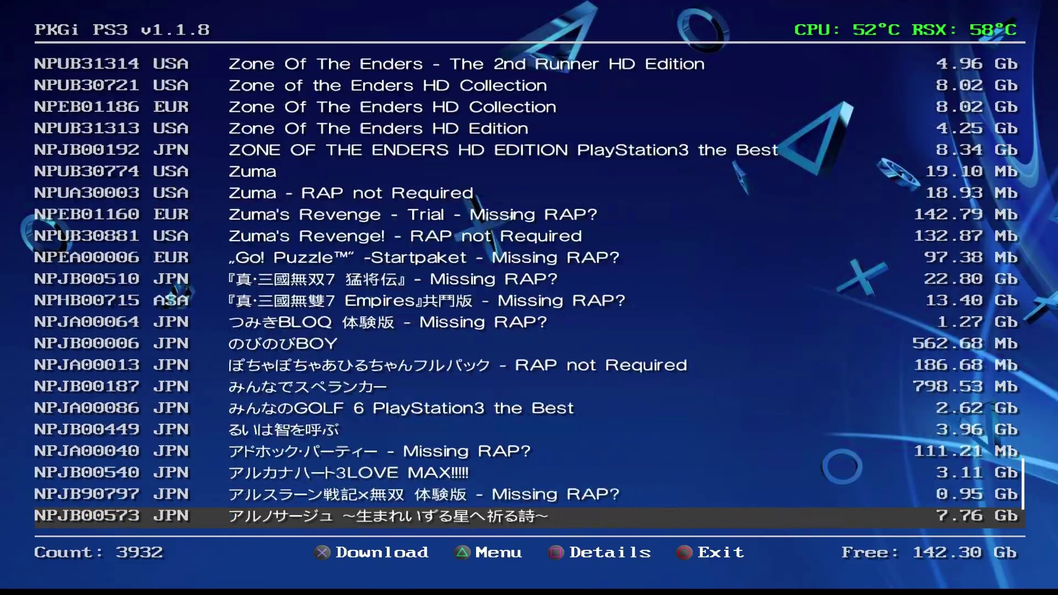
Browse the PKGi game list backwards from the Japanese titles to the titles starting with M
{"action": "key", "text": "Up"}
{"action": "key", "text": "Up"}
{"action": "key", "text": "Up"}
{"action": "key", "text": "Up"}
{"action": "key", "text": "Up"}
{"action": "key", "text": "Up"}
{"action": "key", "text": "Up"}
{"action": "key", "text": "Up"}
{"action": "key", "text": "Up"}
{"action": "key", "text": "Up"}
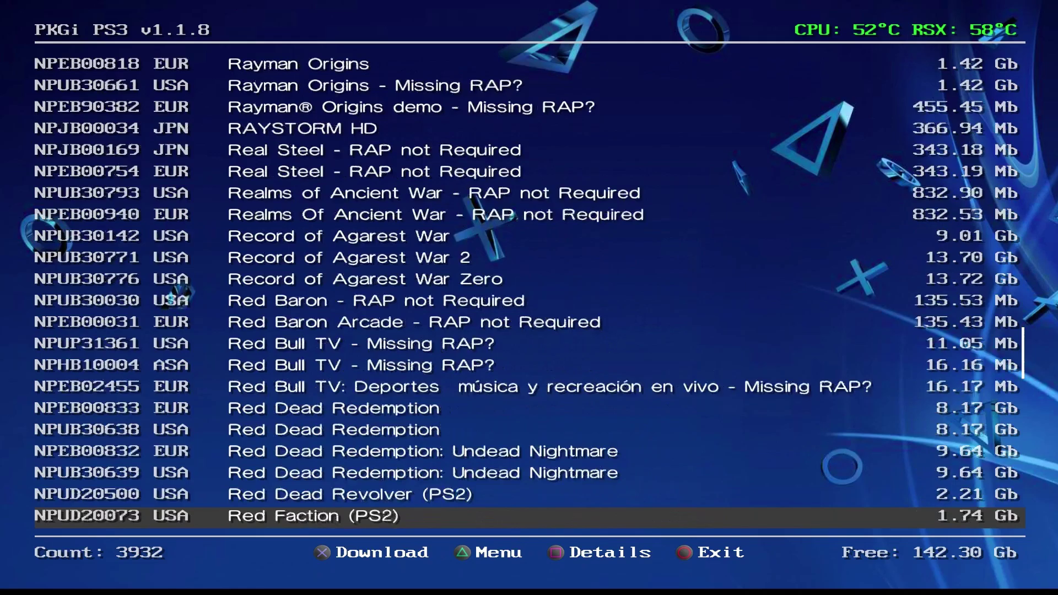
{"action": "key", "text": "Up"}
{"action": "key", "text": "Up"}
{"action": "key", "text": "Up"}
{"action": "key", "text": "Up"}
{"action": "key", "text": "Up"}
{"action": "key", "text": "Up"}
{"action": "key", "text": "Up"}
{"action": "key", "text": "Up"}
{"action": "key", "text": "Up"}
{"action": "key", "text": "Up"}
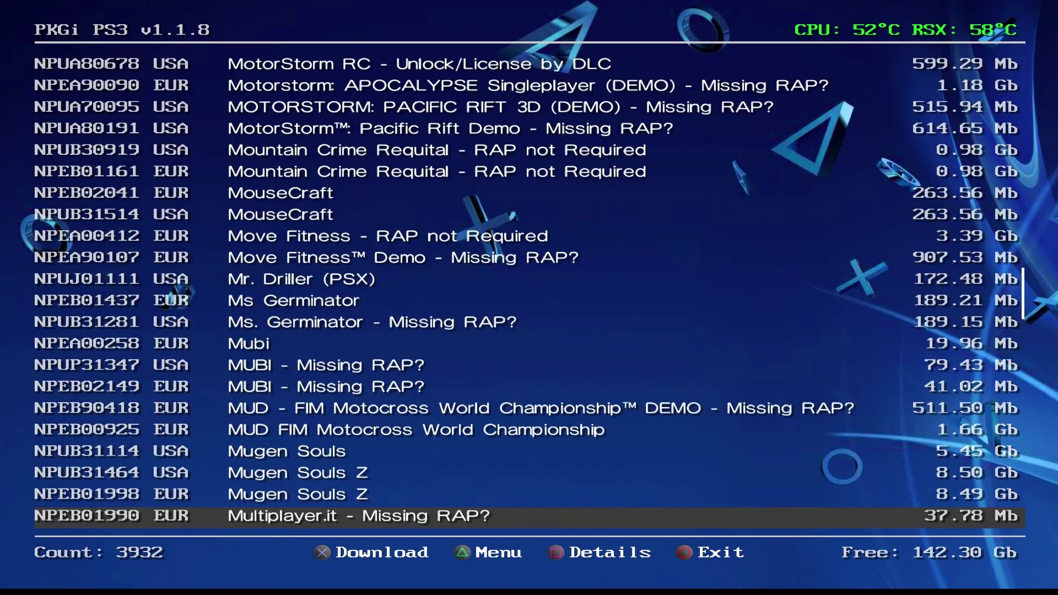
Search the PKGi game list for "Little"
{"action": "key", "text": "v"}
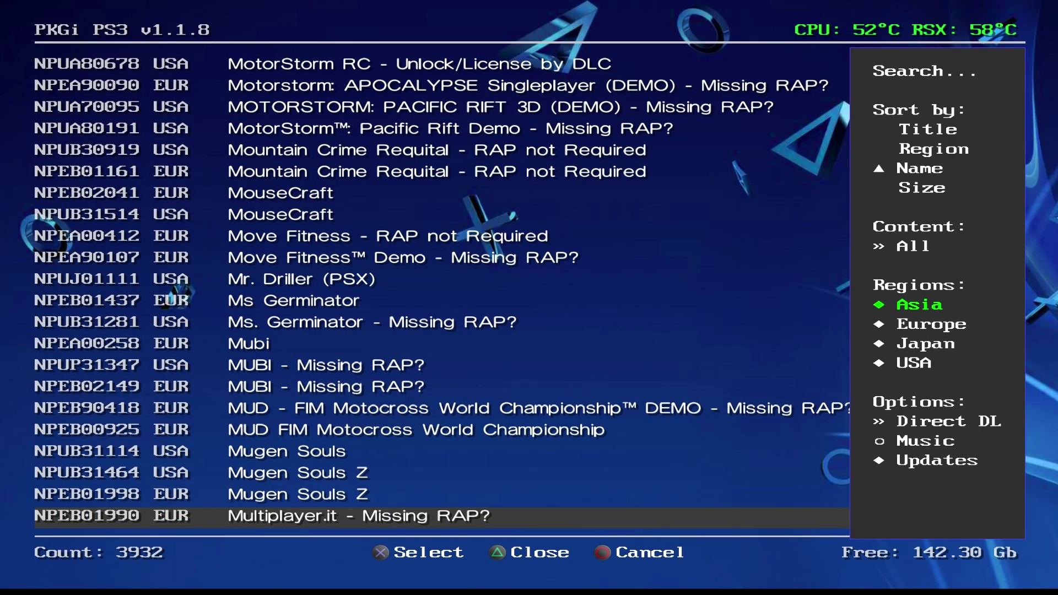
{"action": "key", "text": "Return"}
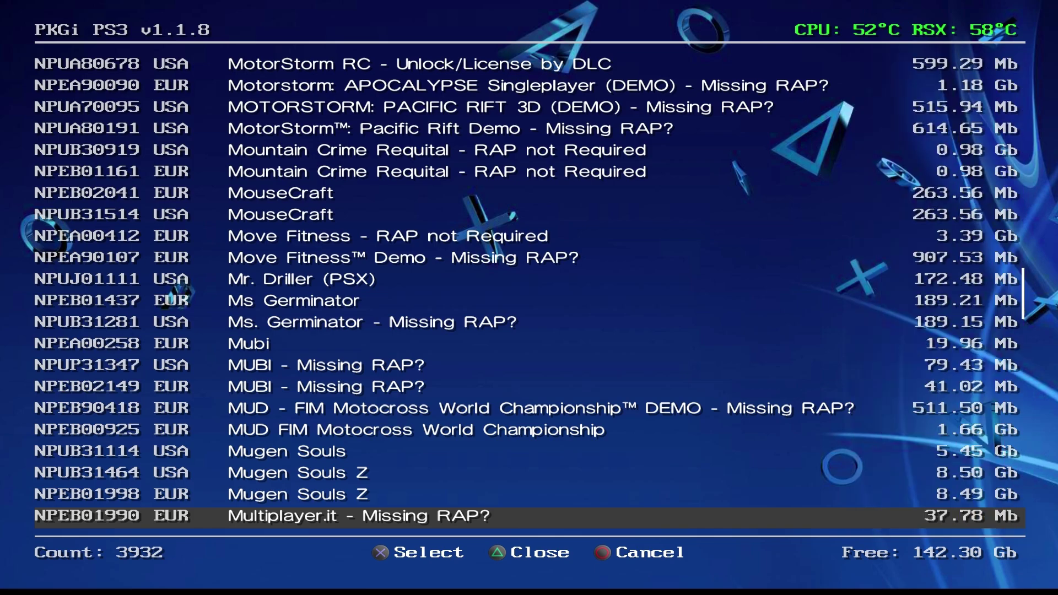
{"action": "key", "text": "Right"}
{"action": "key", "text": "Right"}
{"action": "key", "text": "Right"}
{"action": "key", "text": "Return"}
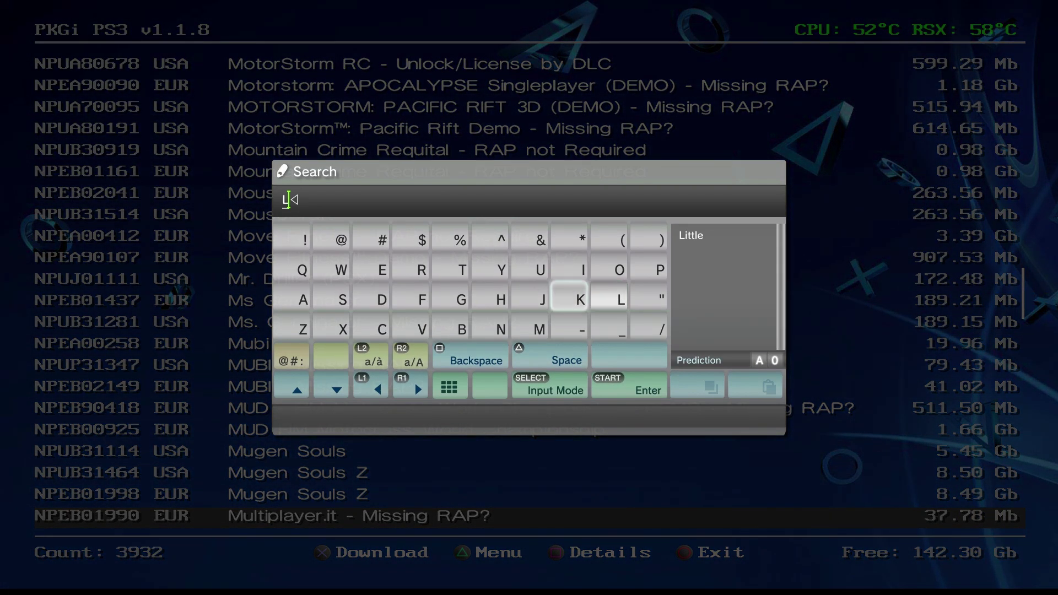
{"action": "key", "text": "Up"}
{"action": "key", "text": "Right"}
{"action": "key", "text": "Right"}
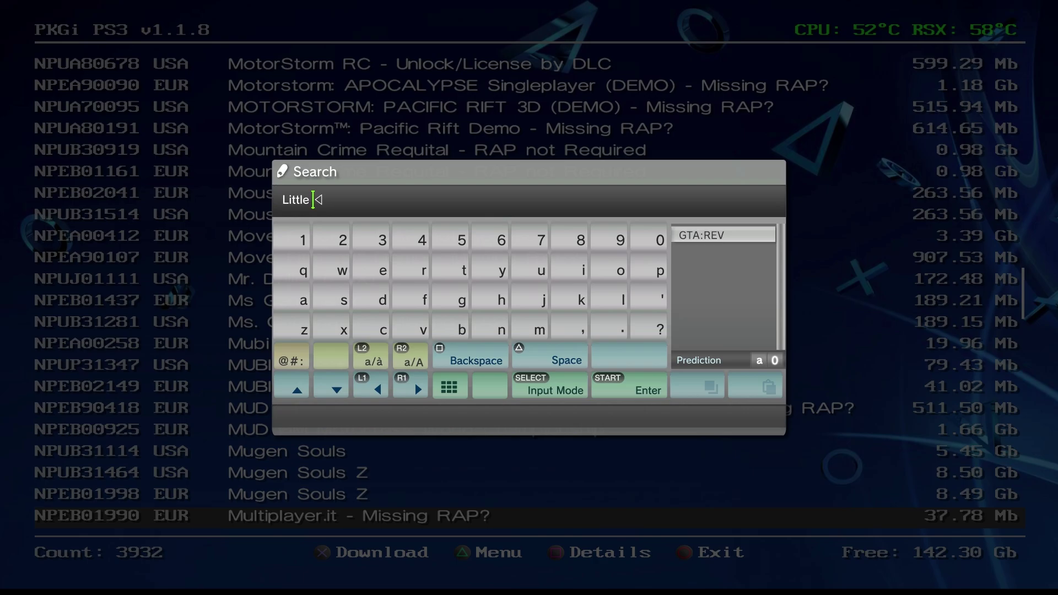
{"action": "key", "text": "Return"}
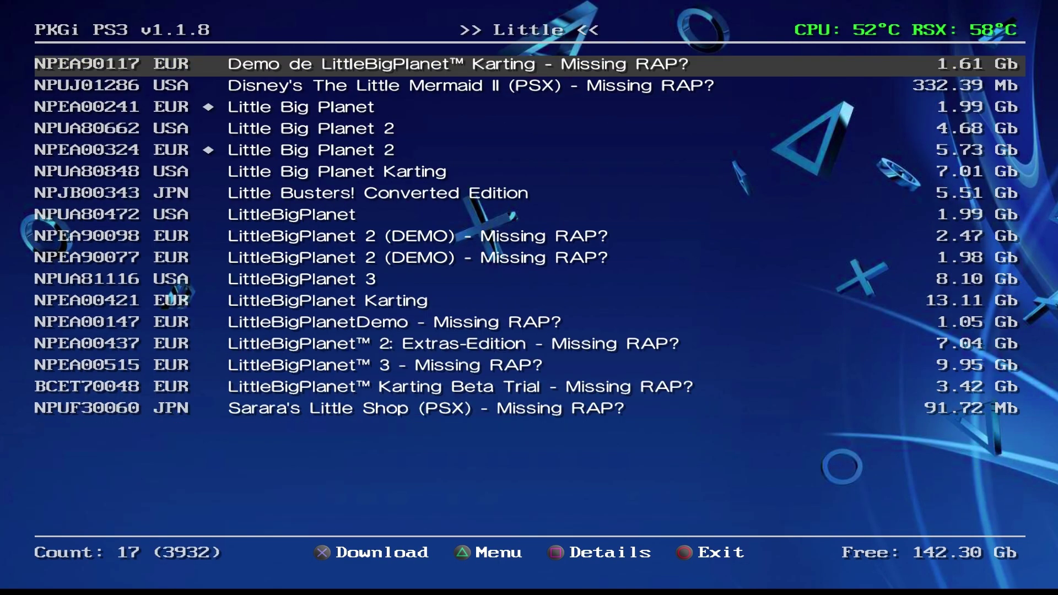
Look through the search results for the available LittleBigPlanet titles and their regions
{"action": "key", "text": "Down"}
{"action": "key", "text": "Down"}
{"action": "key", "text": "Down"}
{"action": "key", "text": "Down"}
{"action": "key", "text": "Down"}
{"action": "key", "text": "Down"}
{"action": "key", "text": "Down"}
{"action": "key", "text": "Down"}
{"action": "key", "text": "Down"}
{"action": "key", "text": "Down"}
{"action": "key", "text": "Down"}
{"action": "key", "text": "Down"}
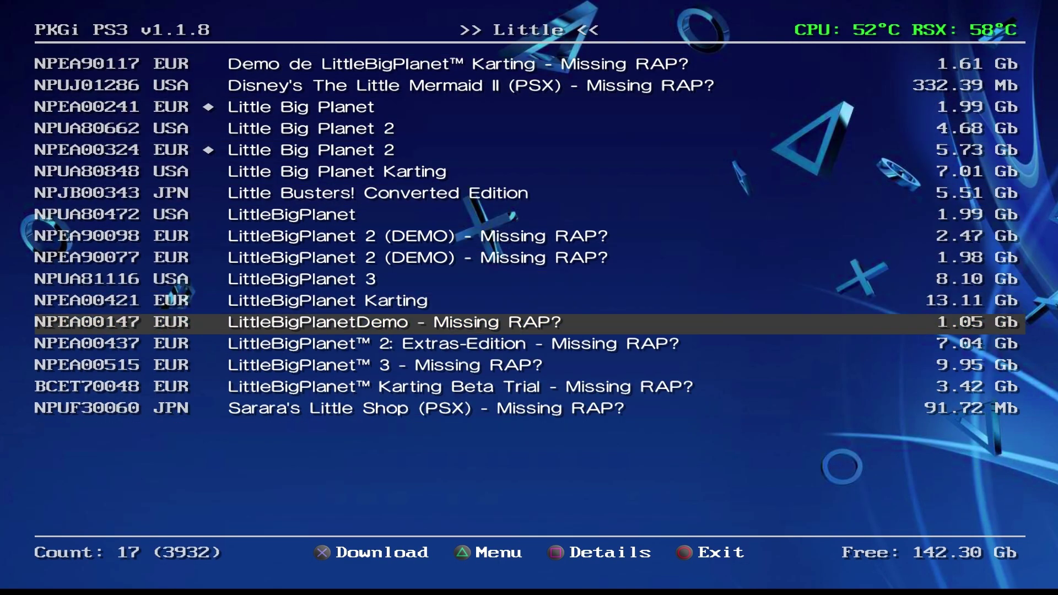
{"action": "key", "text": "Down"}
{"action": "key", "text": "Down"}
{"action": "key", "text": "Down"}
{"action": "key", "text": "Down"}
{"action": "key", "text": "Down"}
{"action": "key", "text": "Down"}
{"action": "key", "text": "Down"}
{"action": "key", "text": "Down"}
{"action": "key", "text": "Down"}
{"action": "key", "text": "Down"}
{"action": "key", "text": "Down"}
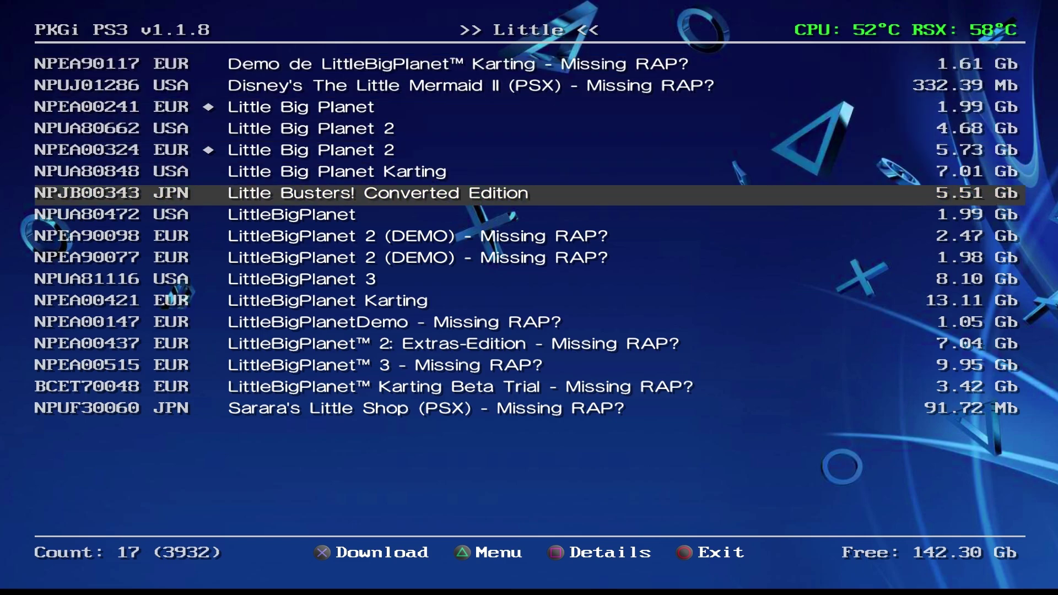
Download the USA version of LittleBigPlanet 3 (NPUA81116) from the search results
{"action": "key", "text": "Down"}
{"action": "key", "text": "Down"}
{"action": "key", "text": "Down"}
{"action": "key", "text": "Down"}
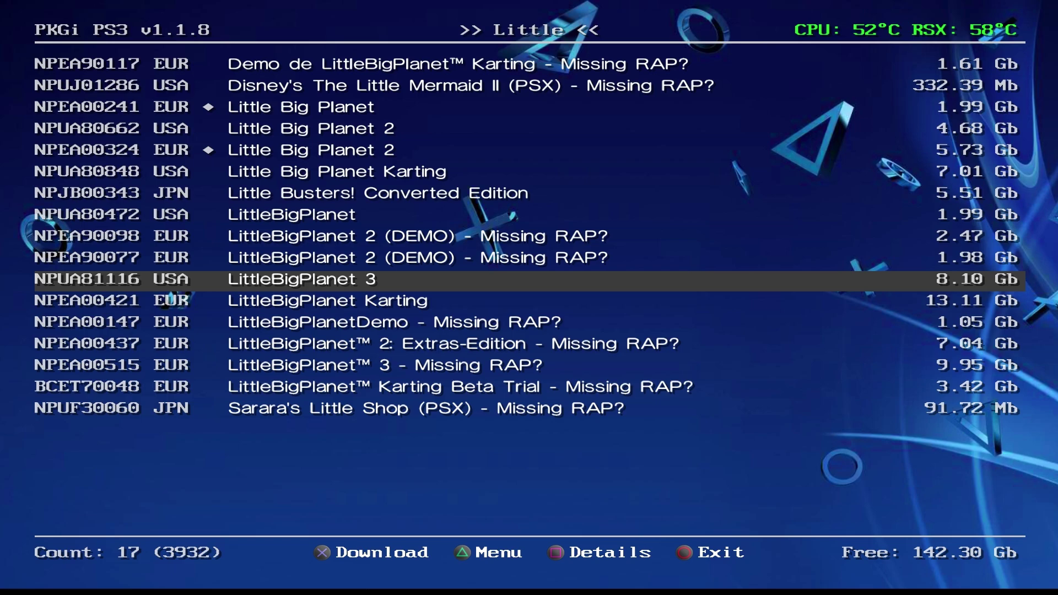
{"action": "key", "text": "Return"}
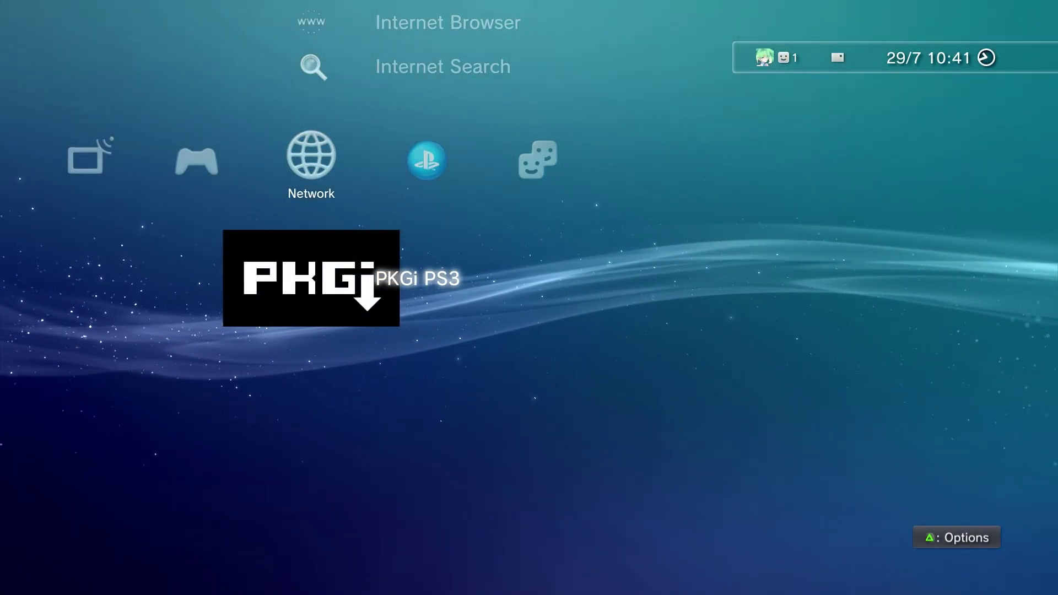
On the PS3 home menu, install LittleBigPlanet 3 from PlayStation Network Content in Package Manager
{"action": "key", "text": "Left"}
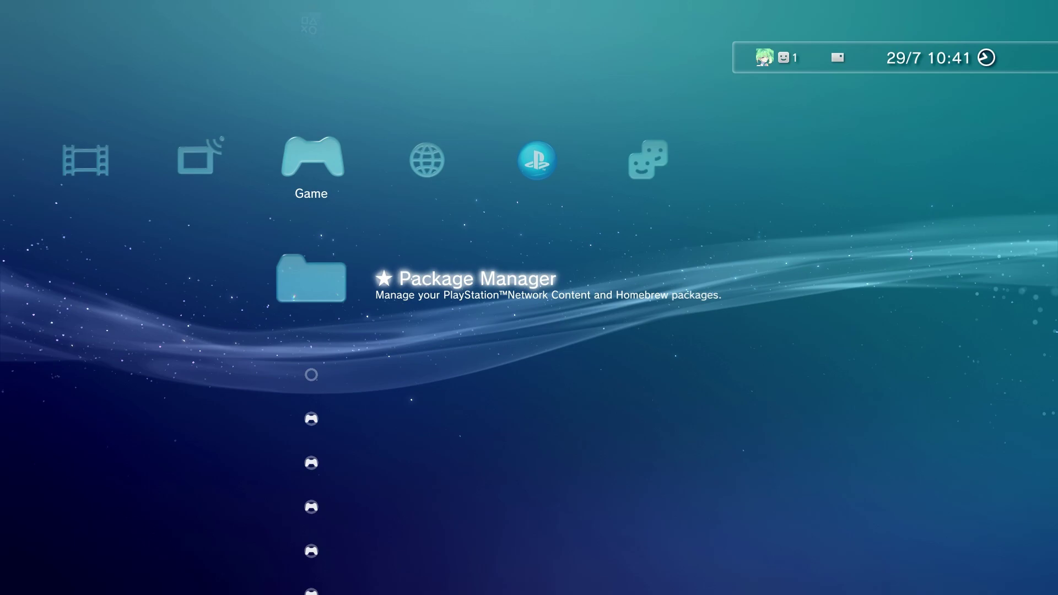
{"action": "key", "text": "Return"}
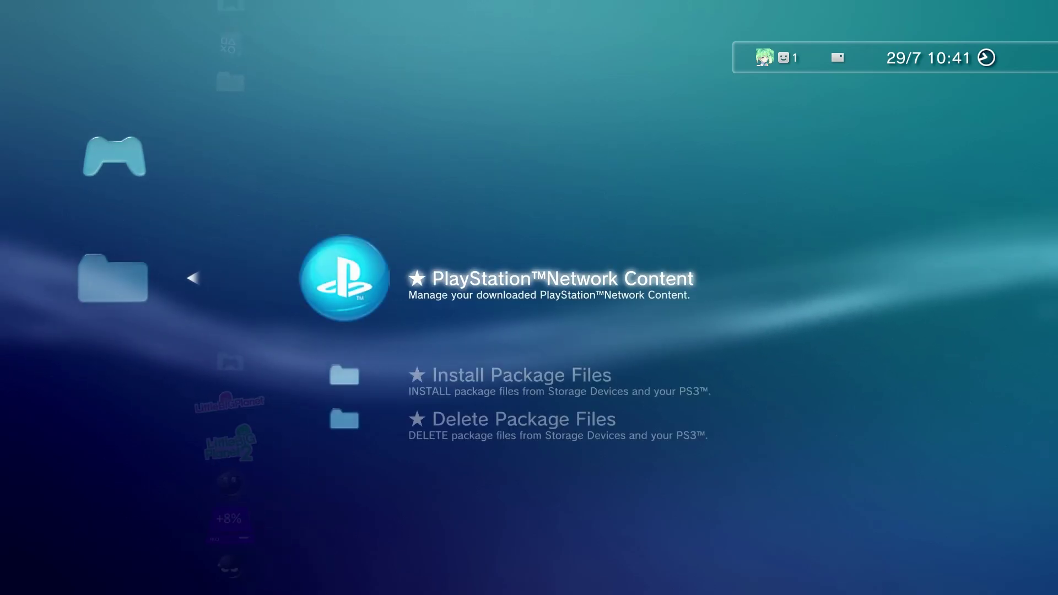
{"action": "key", "text": "Return"}
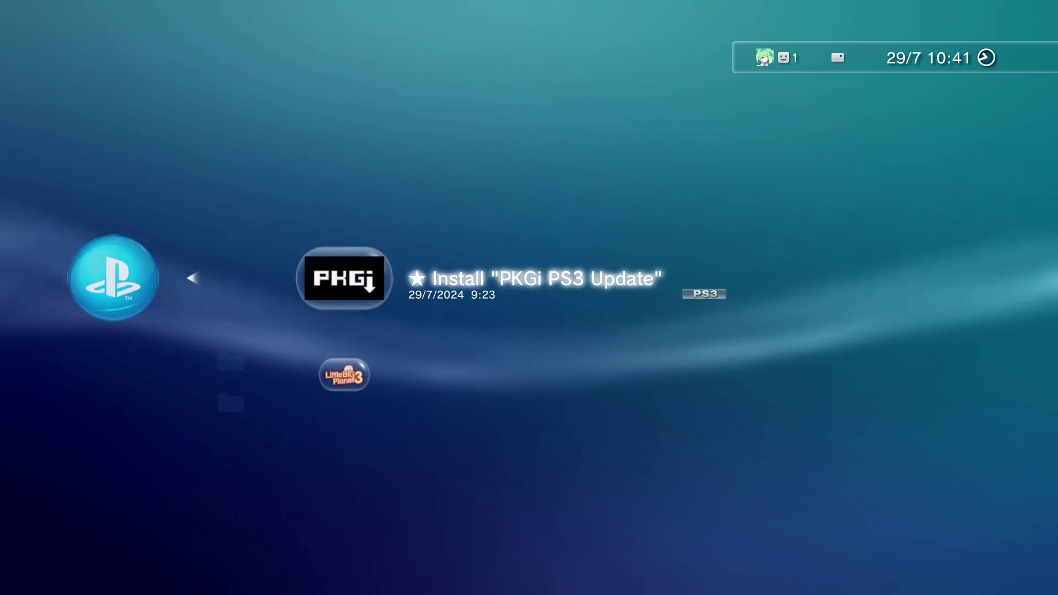
{"action": "key", "text": "Down"}
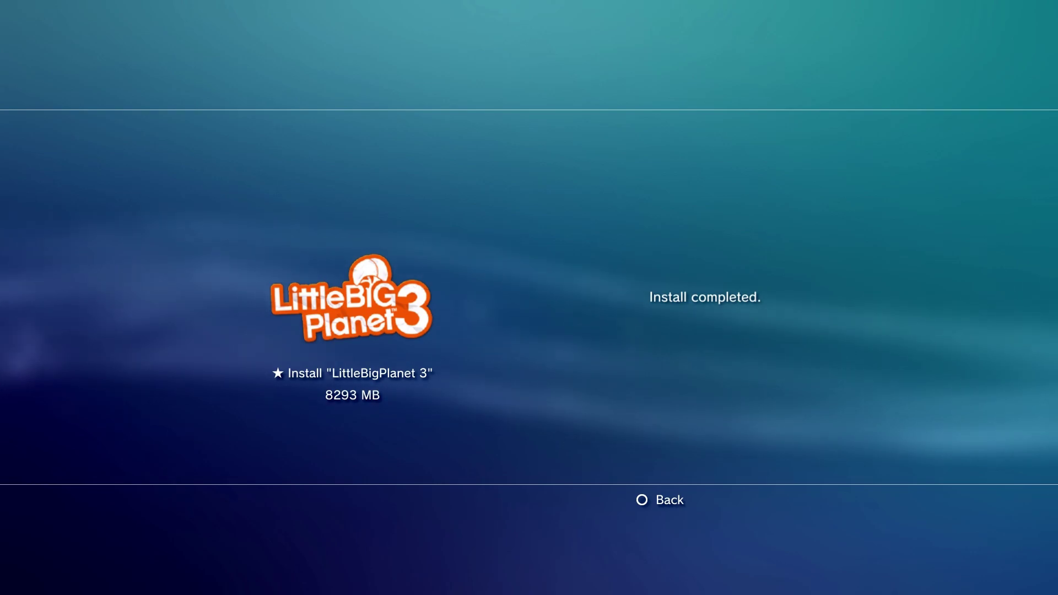
{"action": "key", "text": "Escape"}
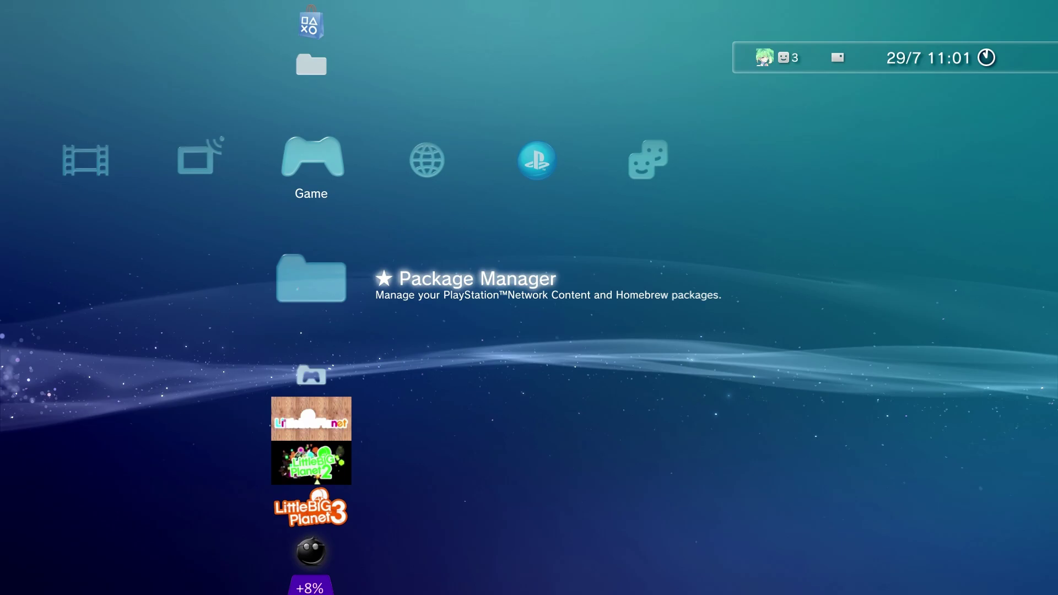
Select the installed LittleBigPlanet™3 Digital Version in the Game category
{"action": "key", "text": "Down"}
{"action": "key", "text": "Down"}
{"action": "key", "text": "Down"}
{"action": "key", "text": "Down"}
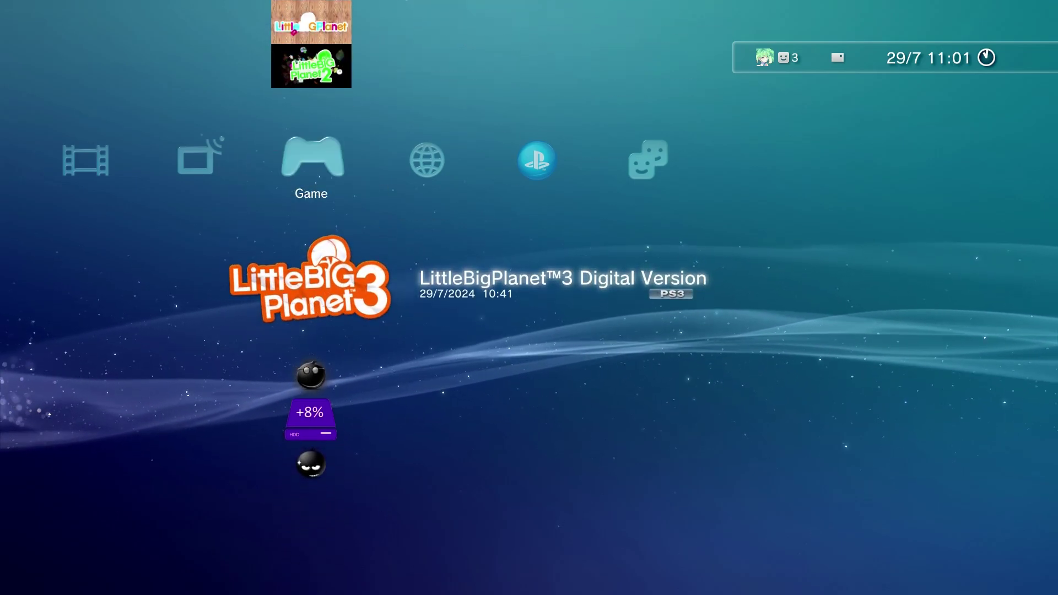